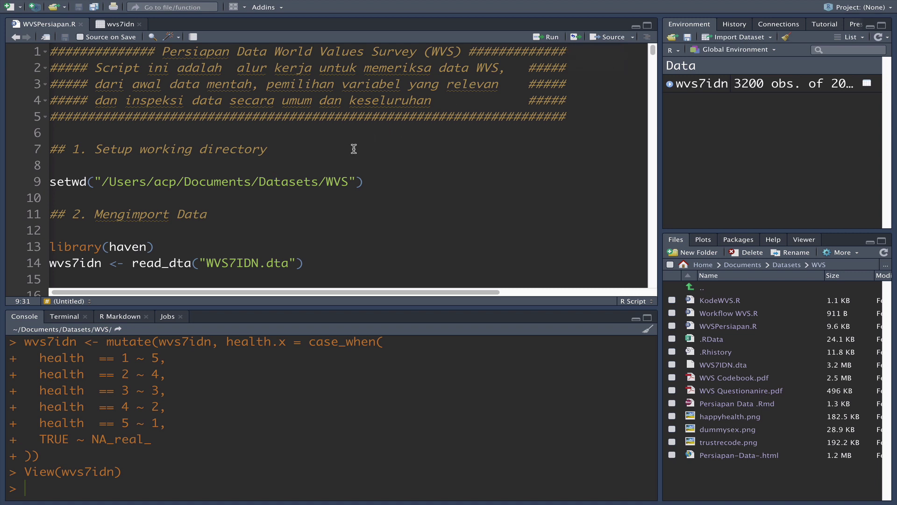
Step: Run the script lines that set the WVS working directory, load haven and import WVS7IDN.dta into wvs7idn
click(551, 39)
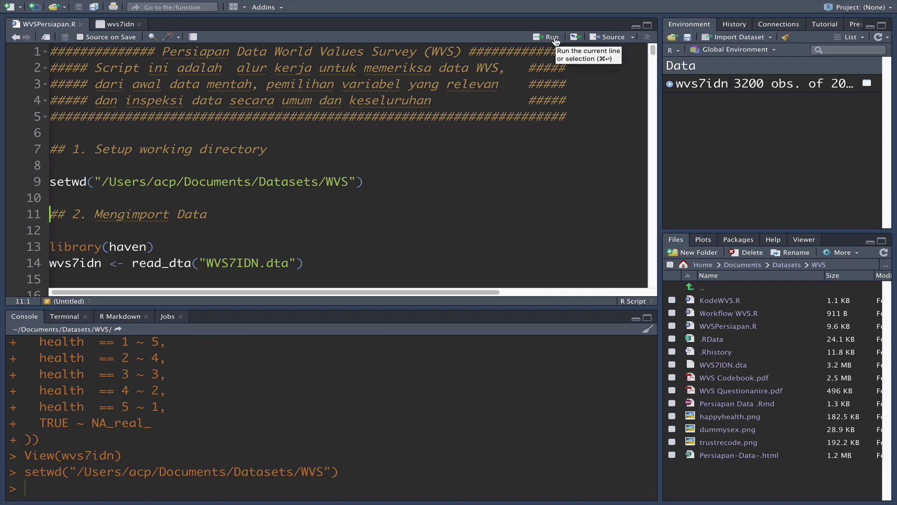
click(556, 41)
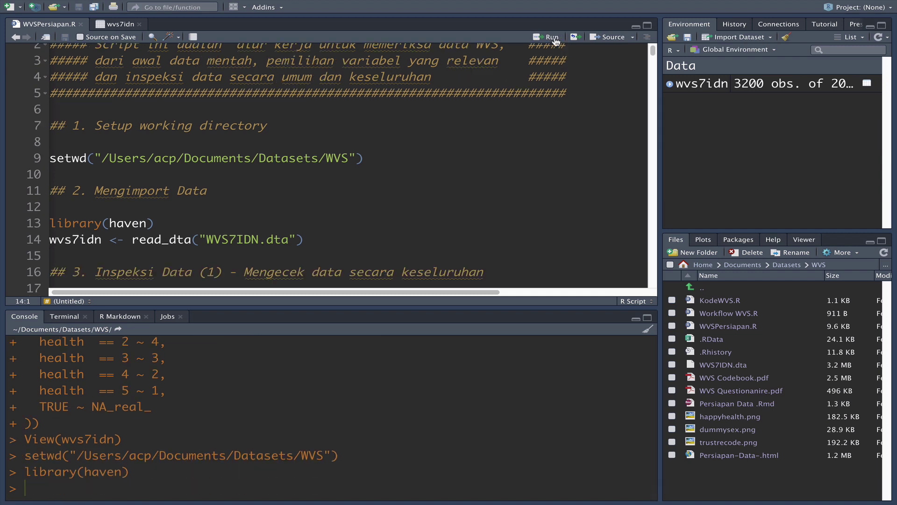
click(555, 41)
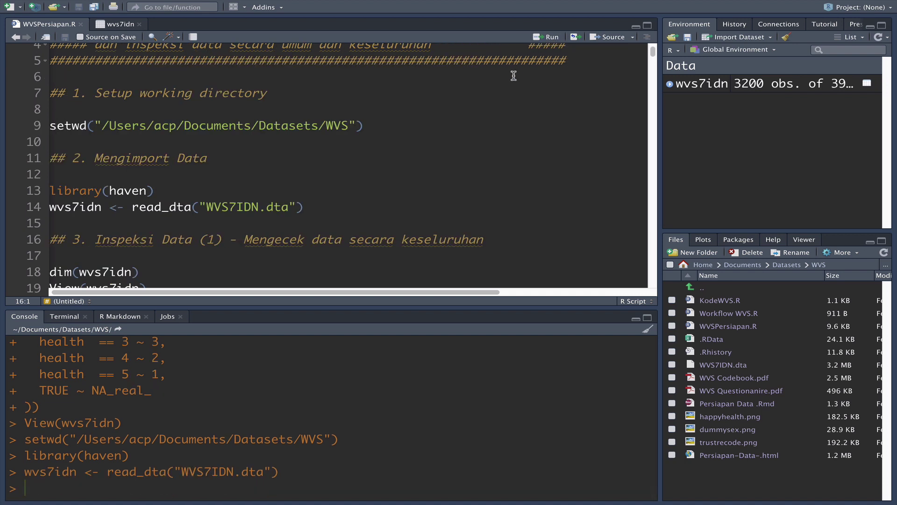
Step: Run the library(tidyverse) line in section 4 of the script
scroll(513, 76, down, 1)
scroll(456, 140, down, 4)
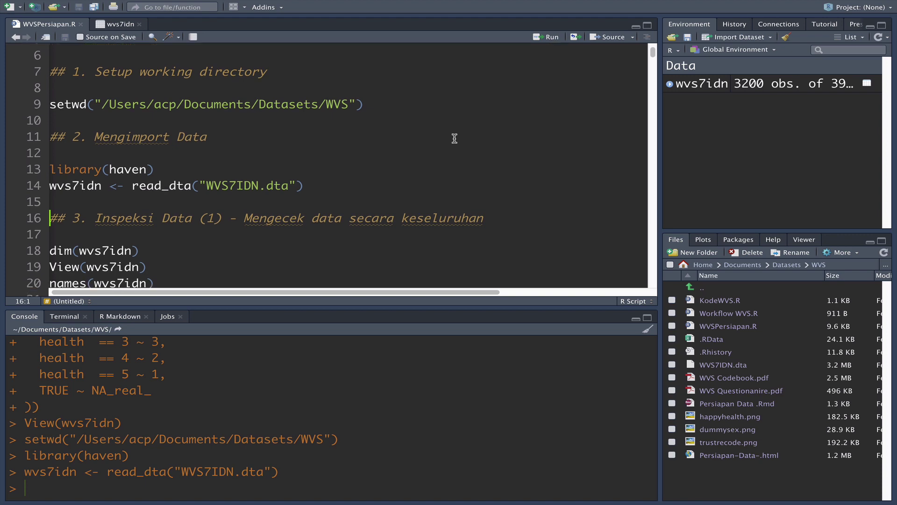
scroll(456, 138, down, 5)
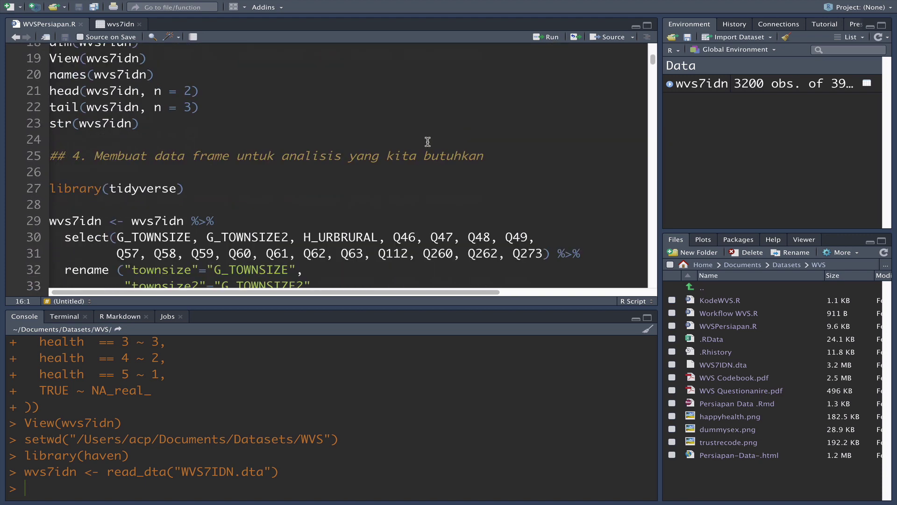
scroll(228, 154, up, 4)
scroll(173, 212, down, 4)
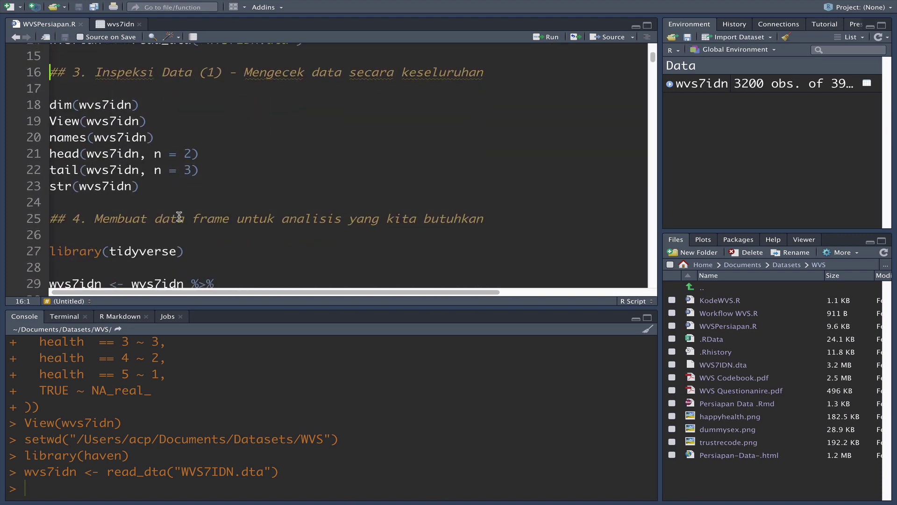
click(162, 237)
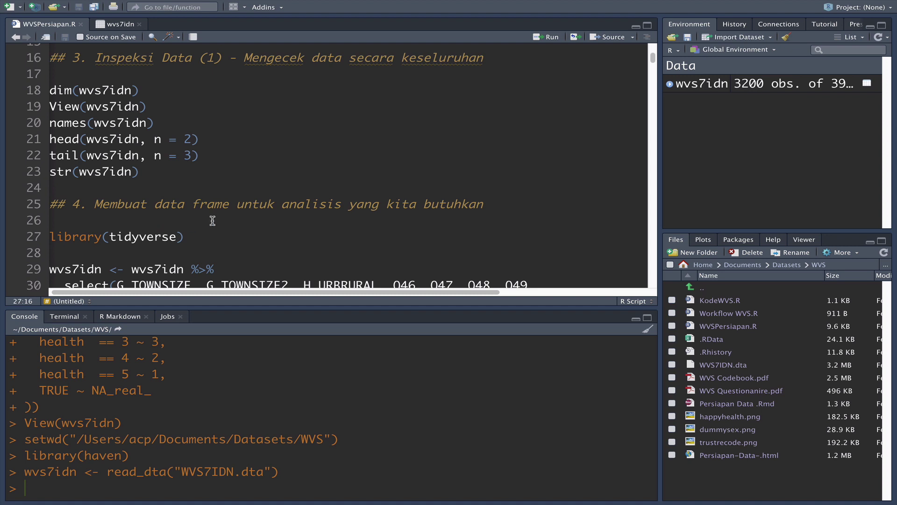
click(550, 42)
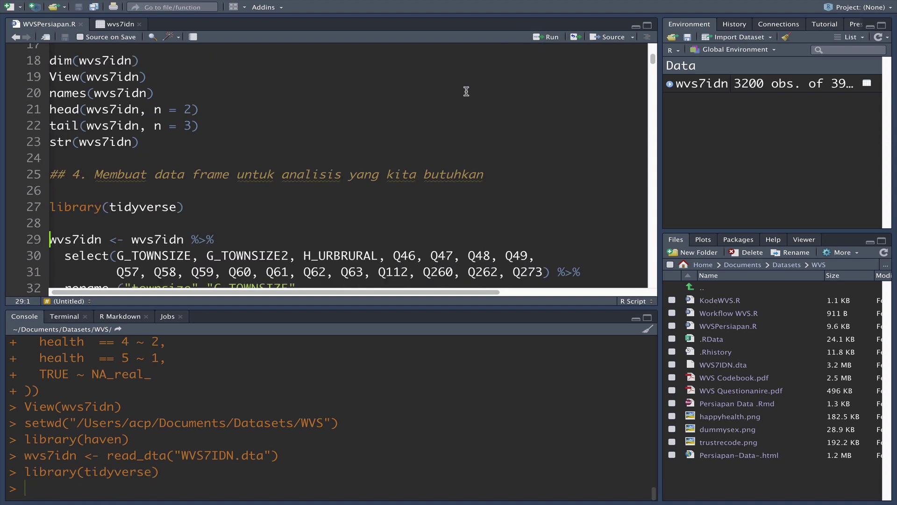
Step: Examine the section 4 code that selects variables and renames them, including Q260, Q262 and Q273 as gender, age and marital
scroll(279, 202, down, 1)
scroll(279, 202, down, 3)
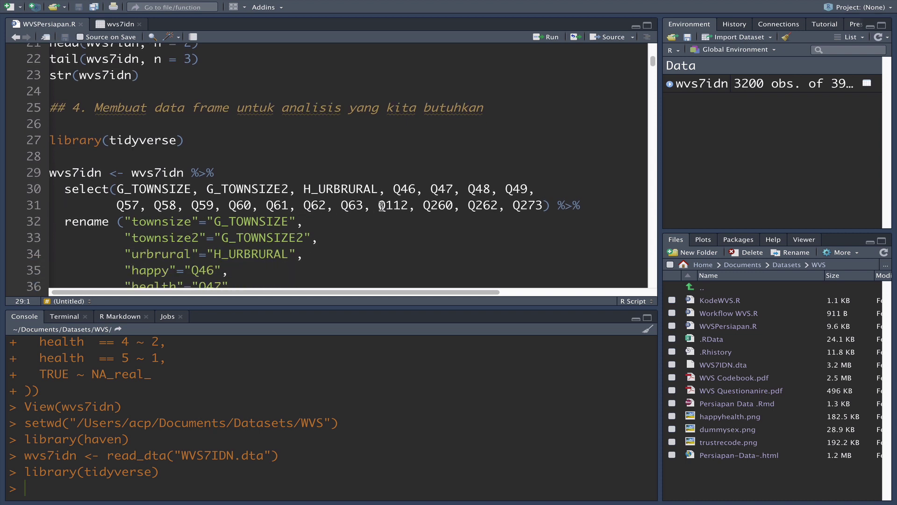
click(429, 204)
click(475, 205)
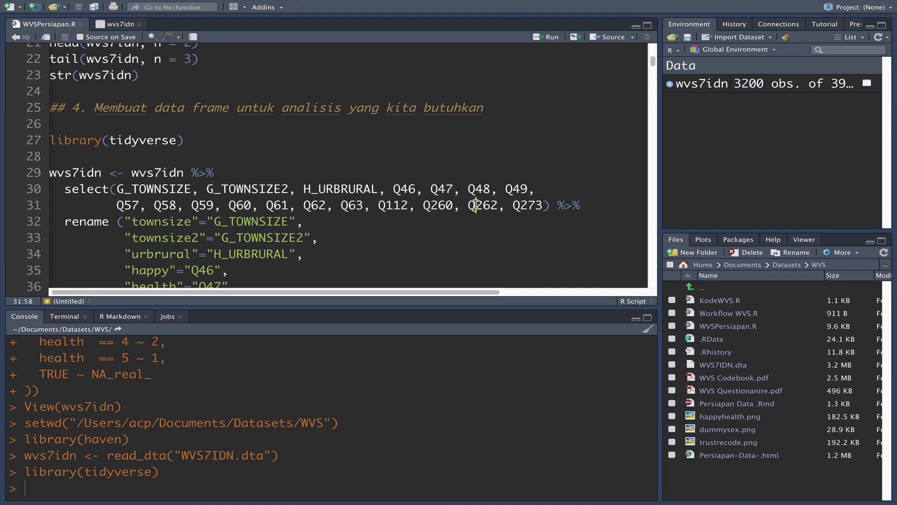
click(530, 205)
scroll(374, 220, down, 5)
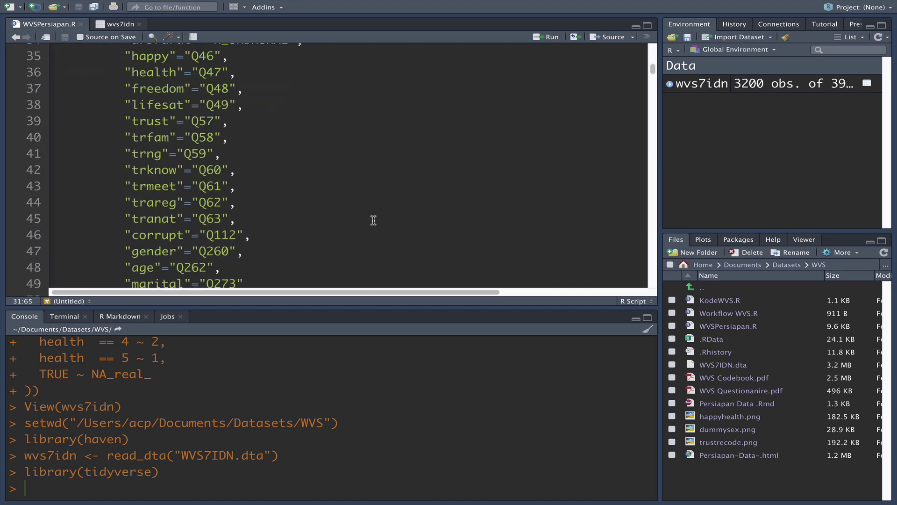
scroll(373, 220, down, 1)
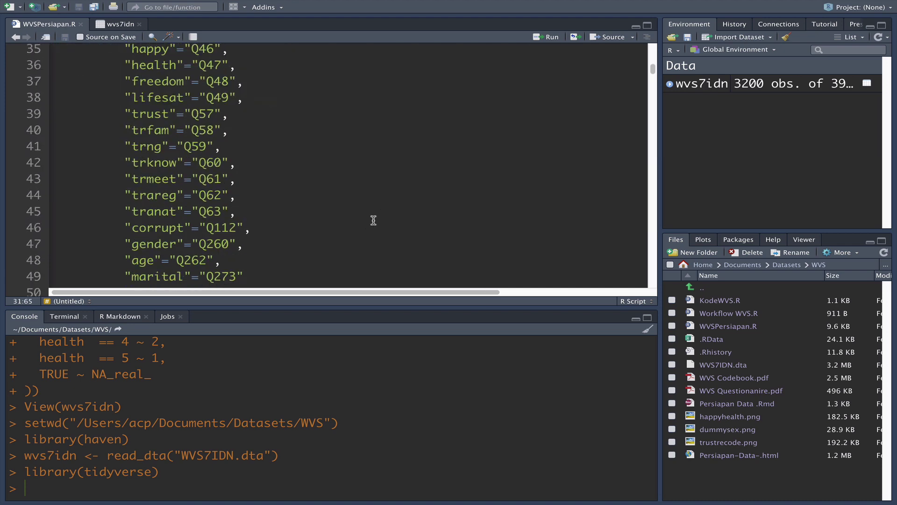
click(163, 244)
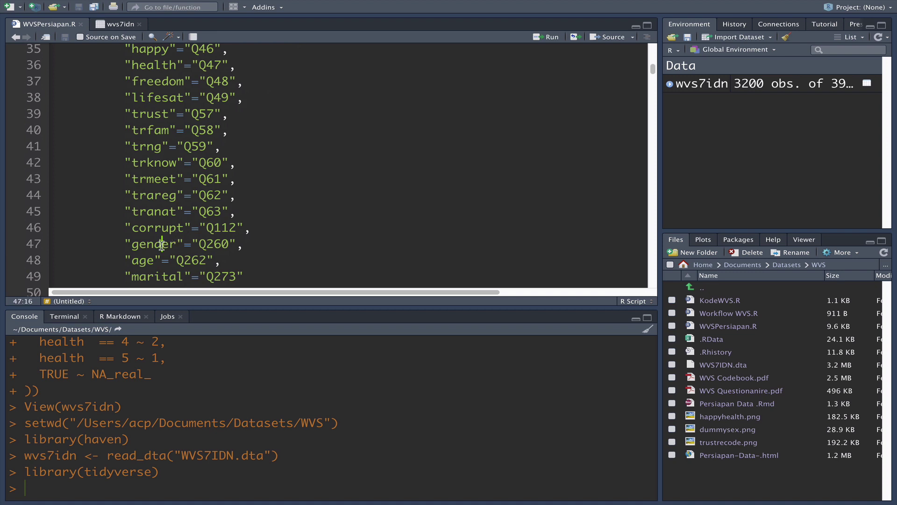
click(156, 271)
scroll(307, 205, down, 3)
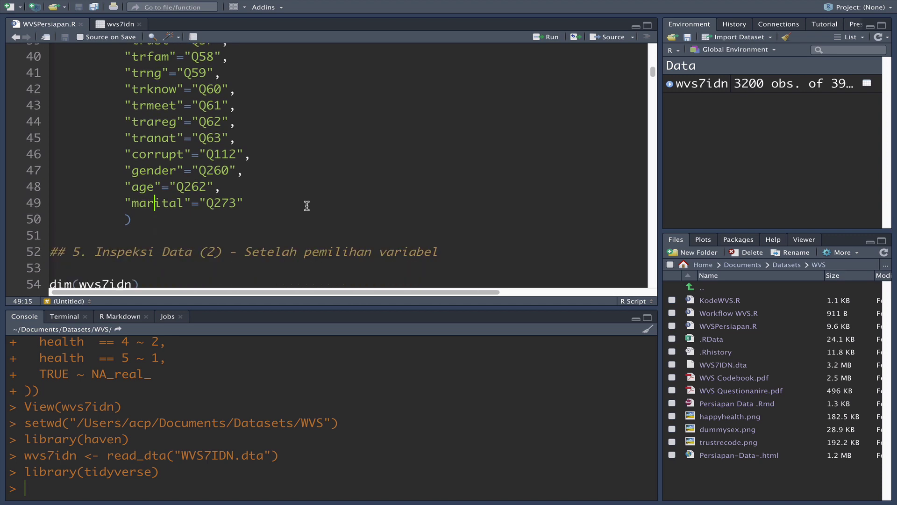
Step: Run the whole wvs7idn select and rename block starting at line 29
scroll(294, 176, up, 10)
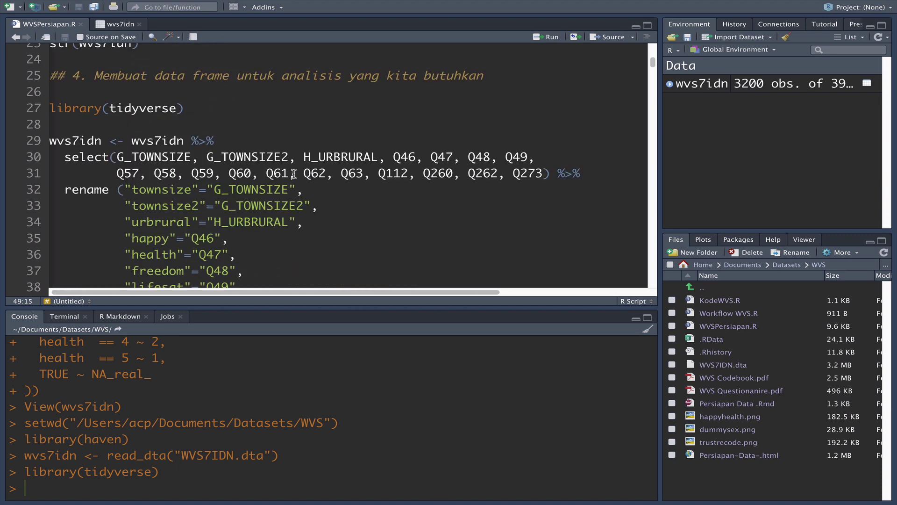
click(160, 142)
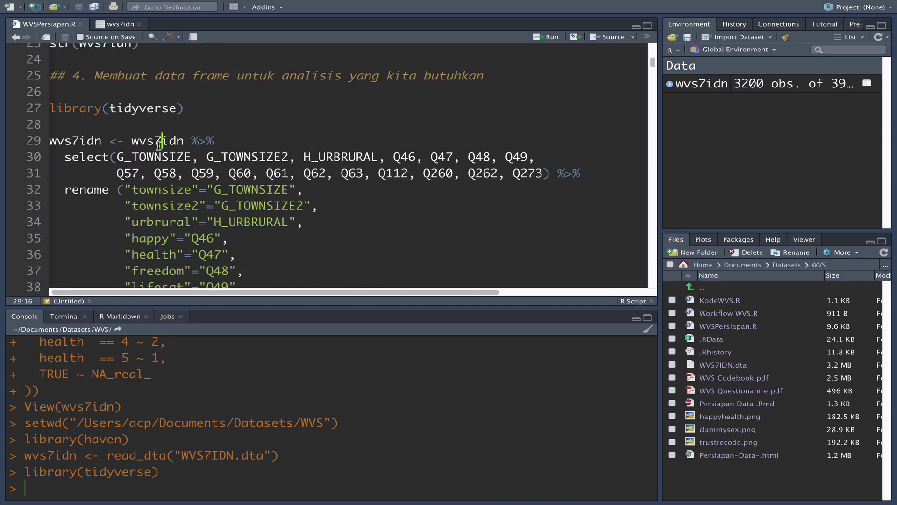
click(551, 38)
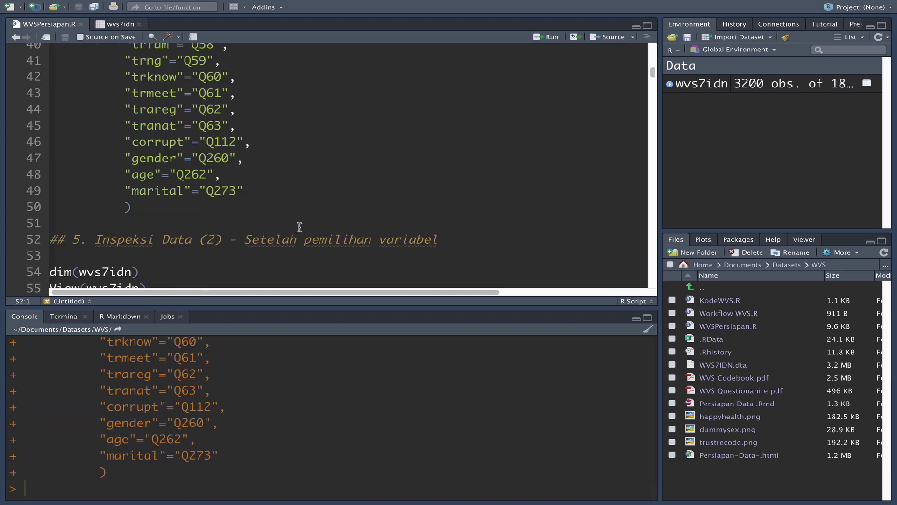
Step: Examine the opening of the Recode happy code, including the wvs7idn assignment, mutate and the new variable happy.x
scroll(299, 228, down, 1)
scroll(299, 228, down, 15)
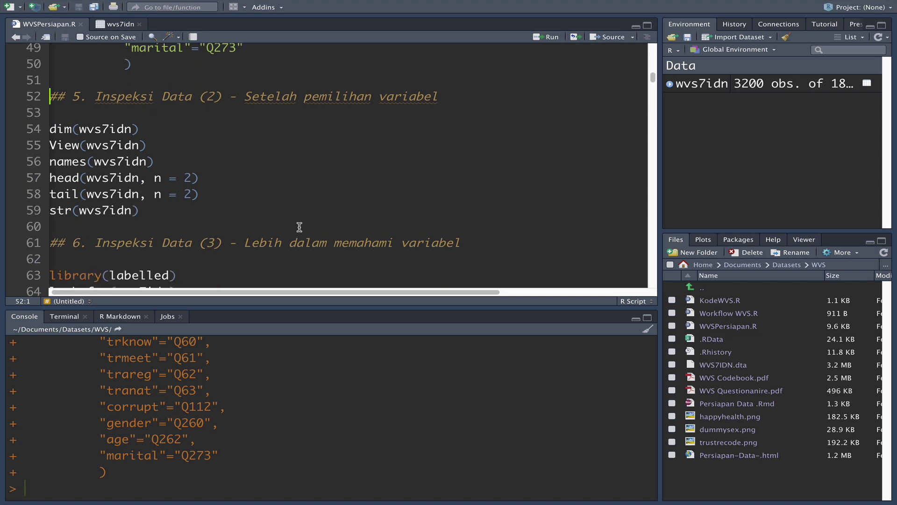
scroll(299, 227, down, 9)
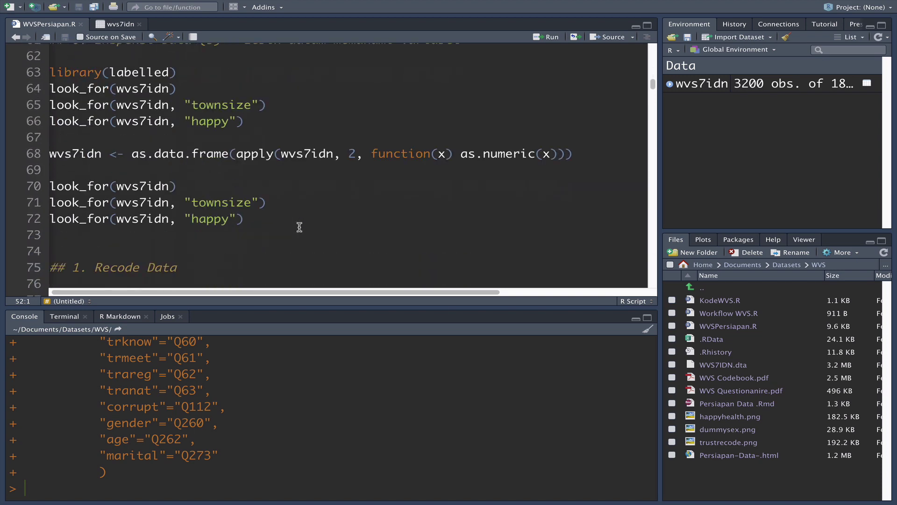
scroll(299, 227, down, 4)
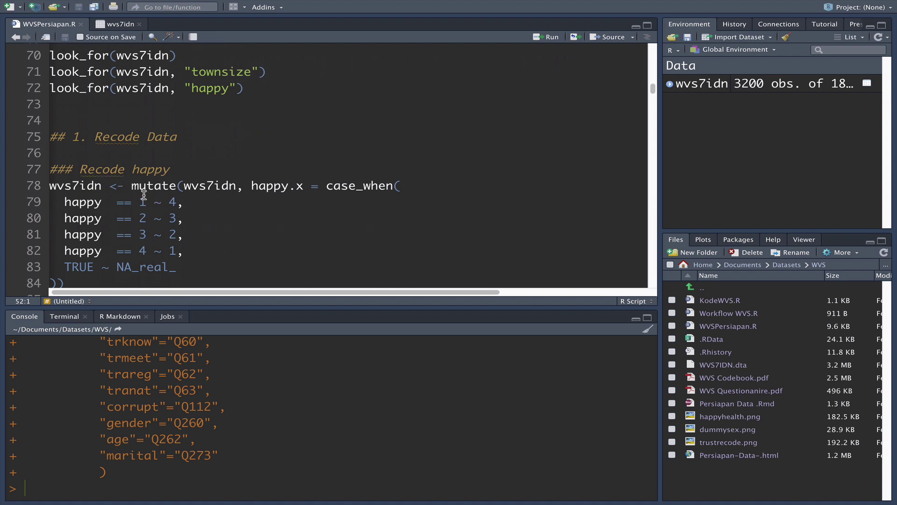
click(79, 183)
click(92, 186)
double_click(102, 185)
click(76, 186)
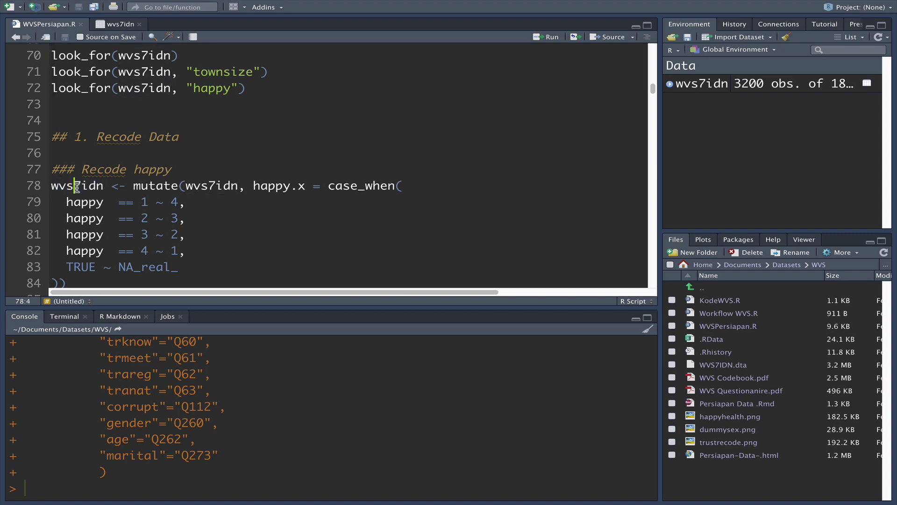
click(163, 185)
click(277, 185)
click(315, 186)
click(96, 203)
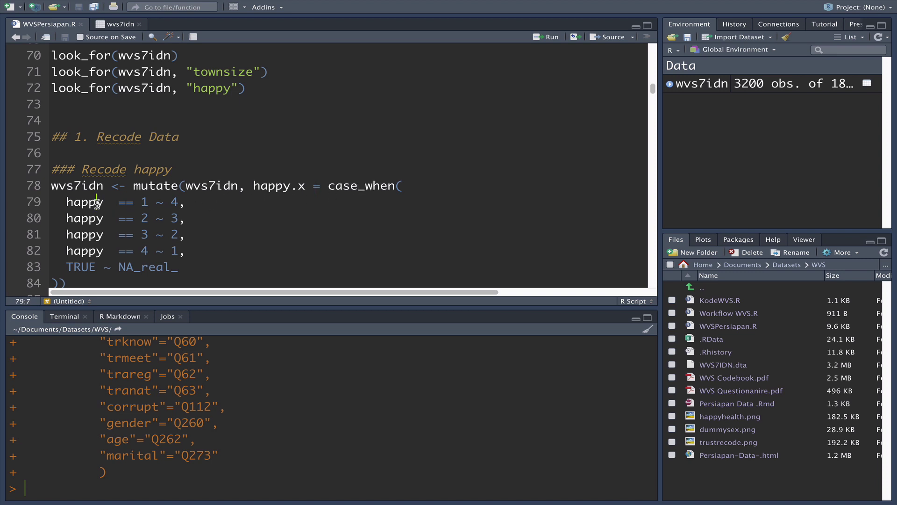
Step: Examine the case_when conditions in the Recode happy block that map each old happy value to its reversed value
click(142, 202)
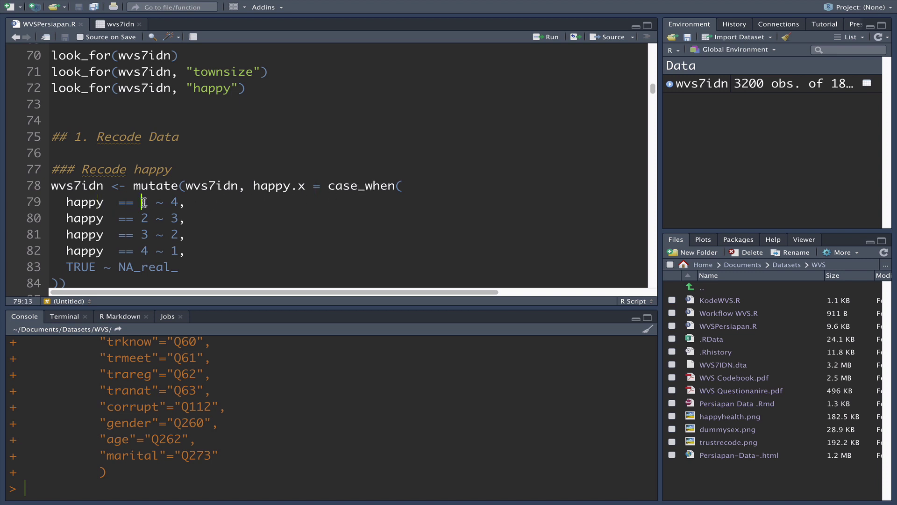
click(173, 202)
click(105, 203)
click(124, 204)
click(141, 201)
click(170, 202)
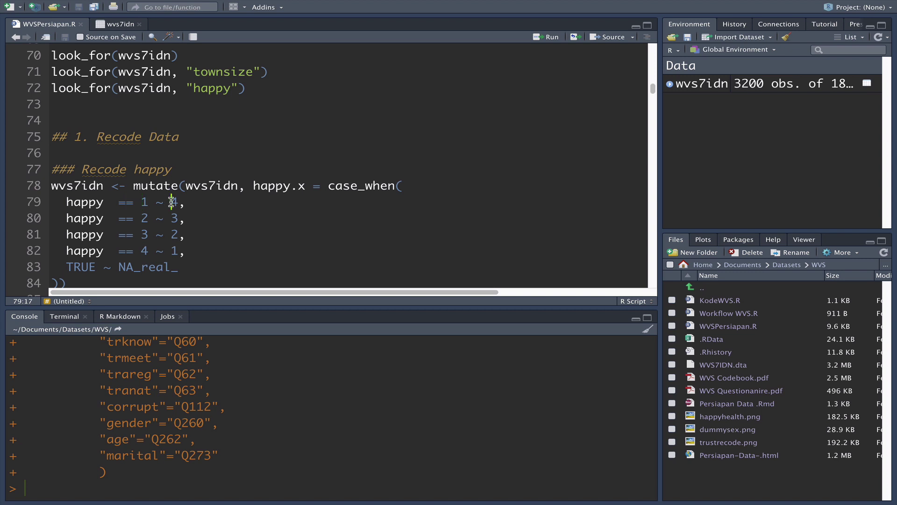
click(100, 216)
click(141, 218)
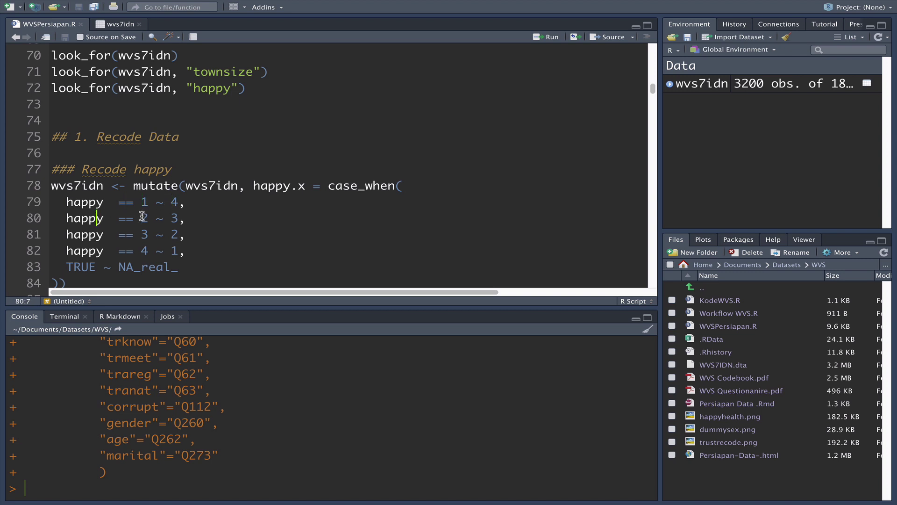
click(171, 218)
click(89, 234)
click(142, 234)
click(90, 251)
click(134, 251)
click(172, 251)
scroll(88, 266, down, 1)
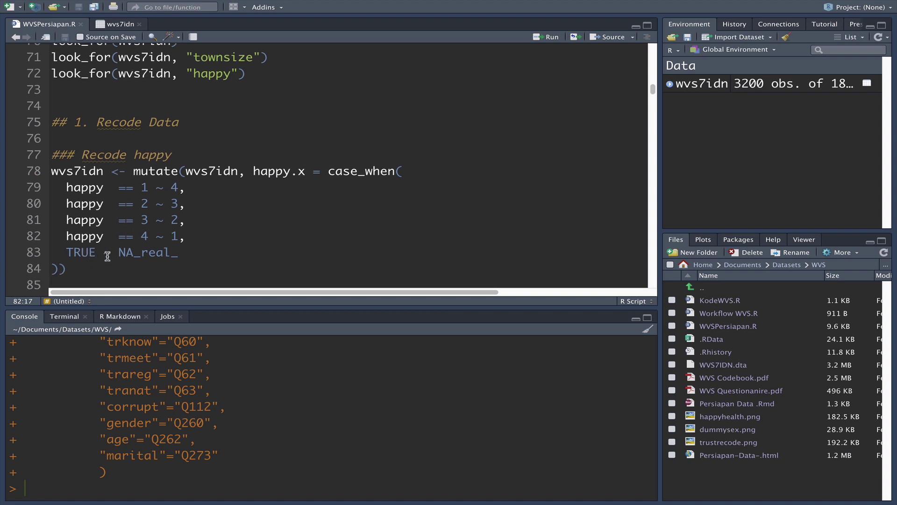
scroll(101, 260, down, 1)
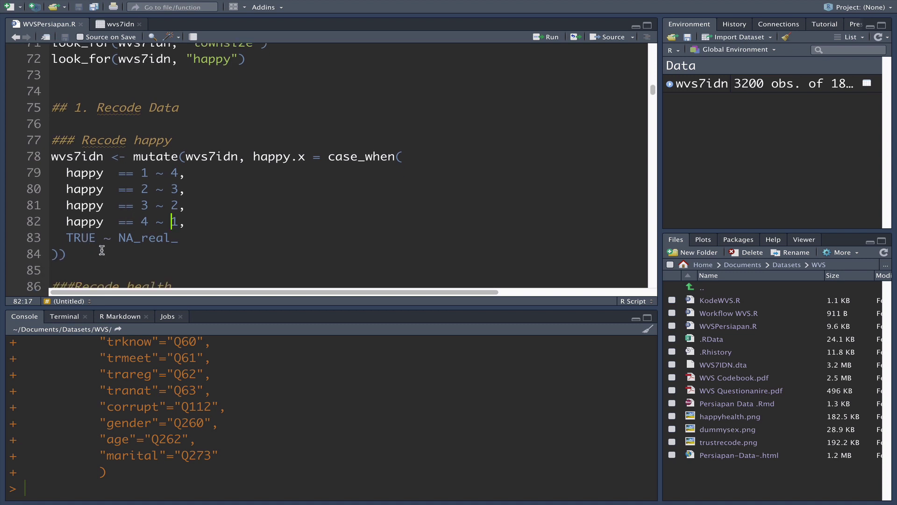
Step: Run the Recode happy block to create happy.x with values 1 to 4 reversed and everything else as NA_real_
click(96, 239)
scroll(98, 237, down, 1)
key(Up)
key(Up)
key(Up)
key(Up)
key(Up)
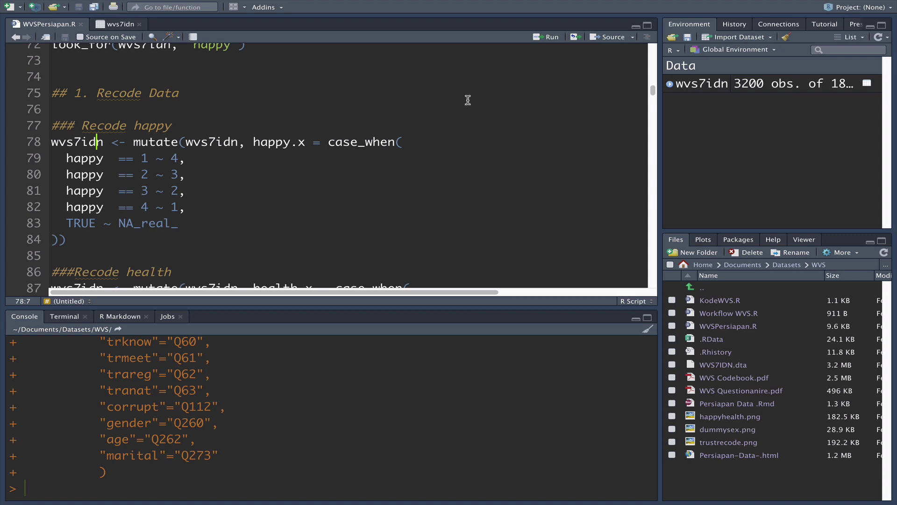
click(552, 38)
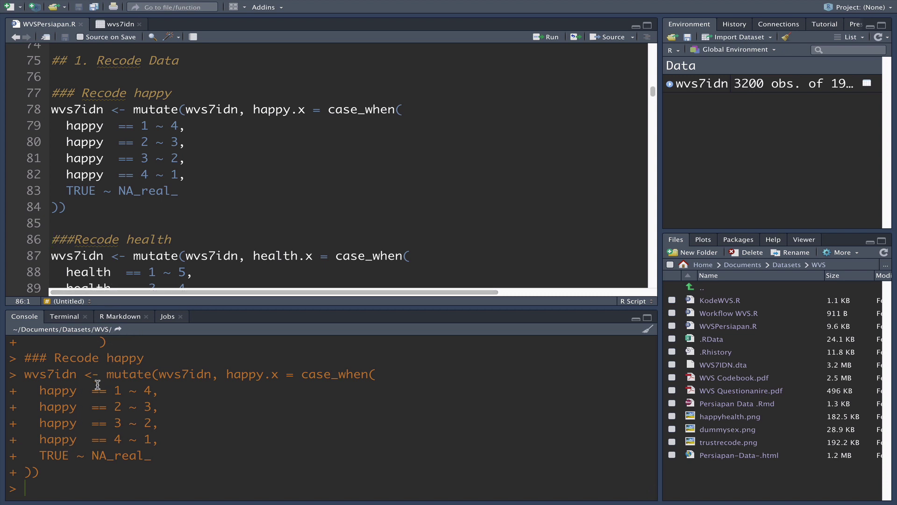
Step: Run View(wvs7idn) in the console to open the data frame as a table
click(29, 492)
text(Q)
key(BackSpace)
text(=Vie)
key(BackSpace)
key(BackSpace)
key(BackSpace)
key(BackSpace)
text(Vie)
key(Tab)
text(wvs)
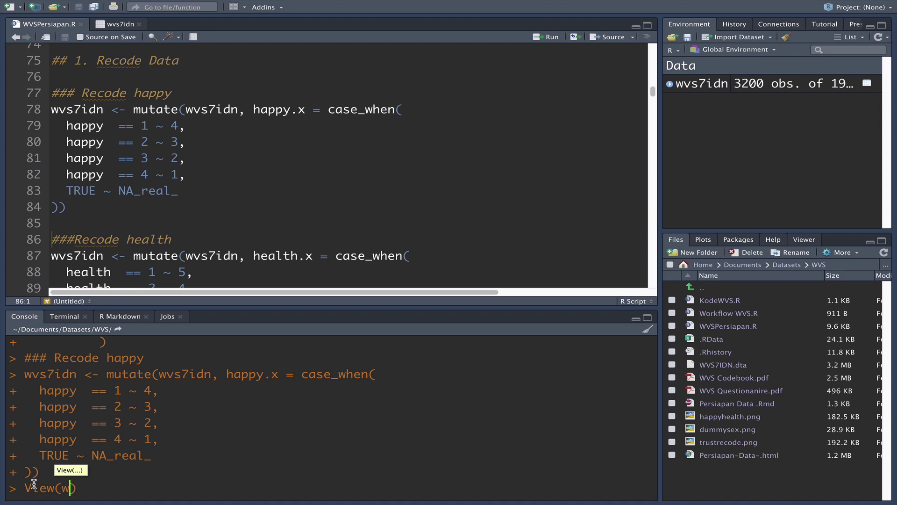
key(Down)
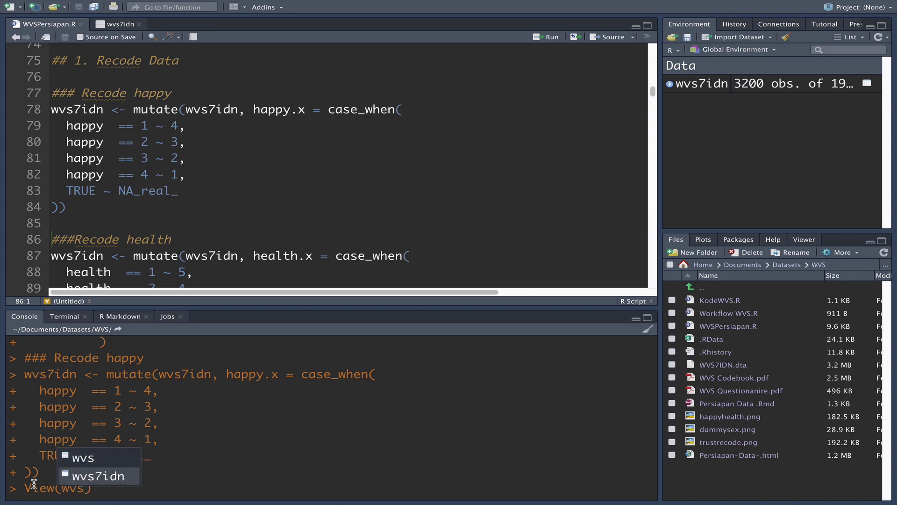
key(Return)
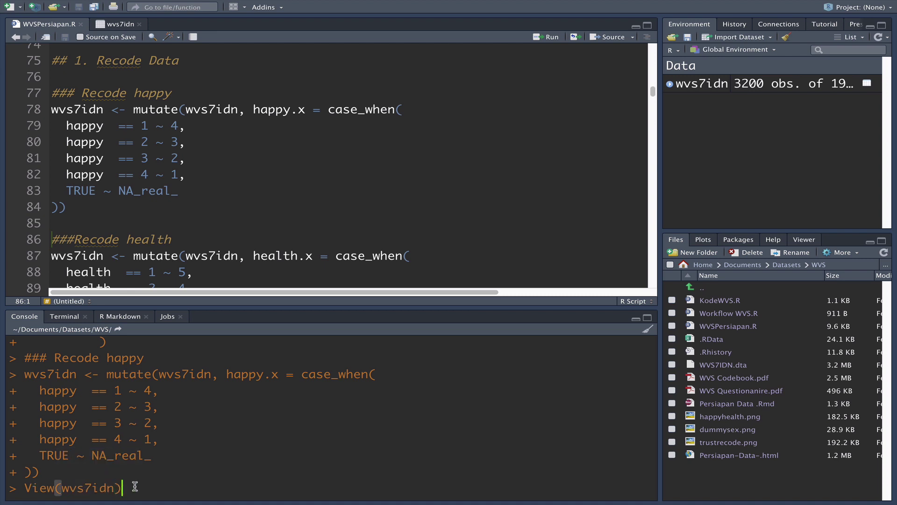
key(Return)
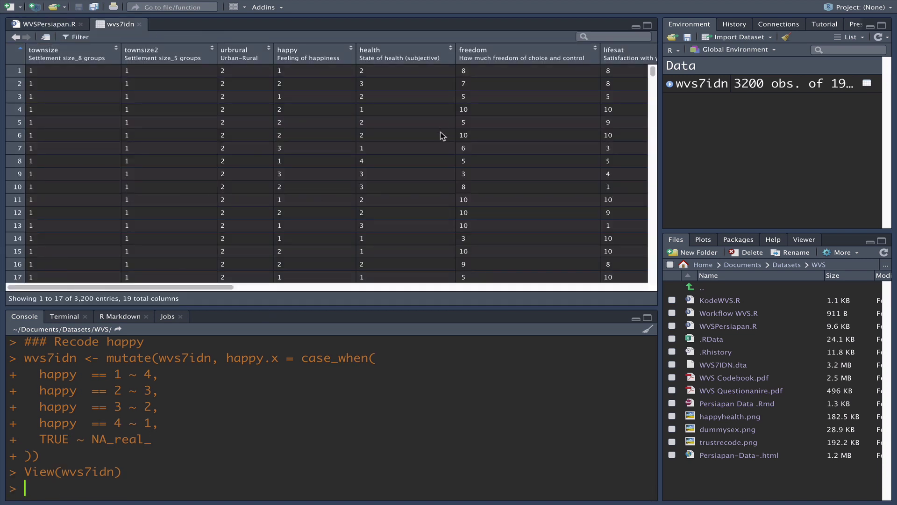
Step: Sort the wvs7idn table by the happy.x column in ascending order
scroll(441, 136, right, 15)
scroll(440, 135, right, 5)
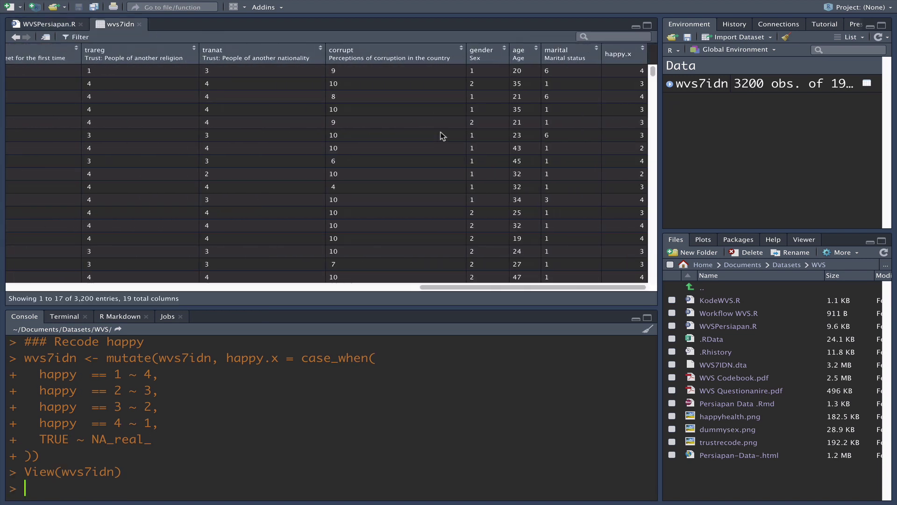
click(623, 57)
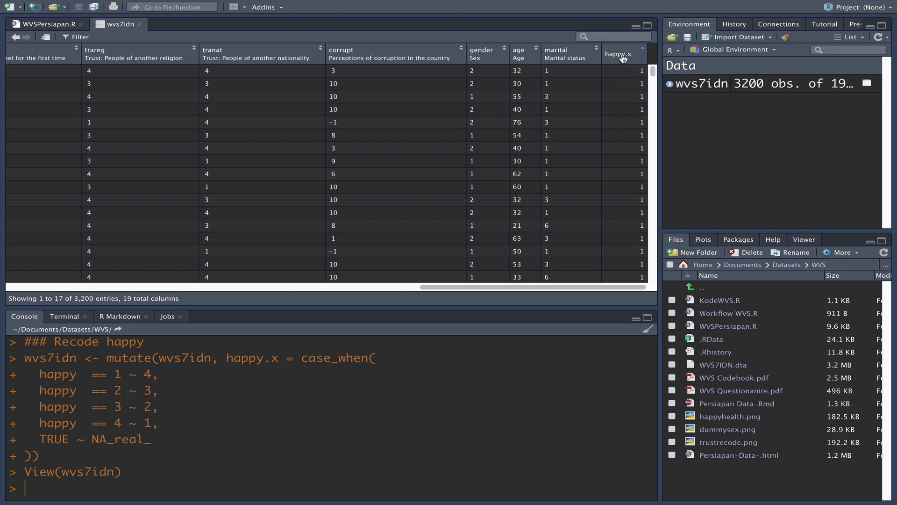
Step: Sort the wvs7idn table by happy.x in descending order and return to the Recode health block in WVSPersiapan.R
click(622, 57)
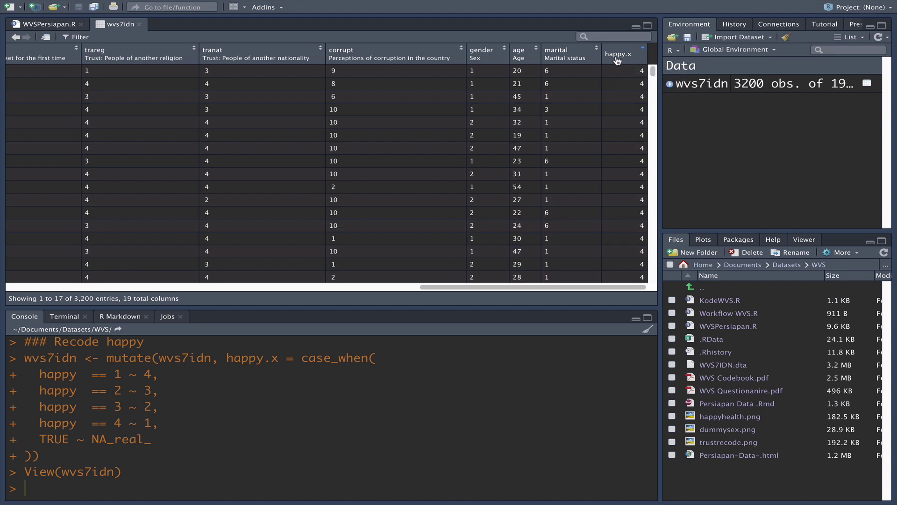
click(40, 24)
scroll(165, 165, down, 3)
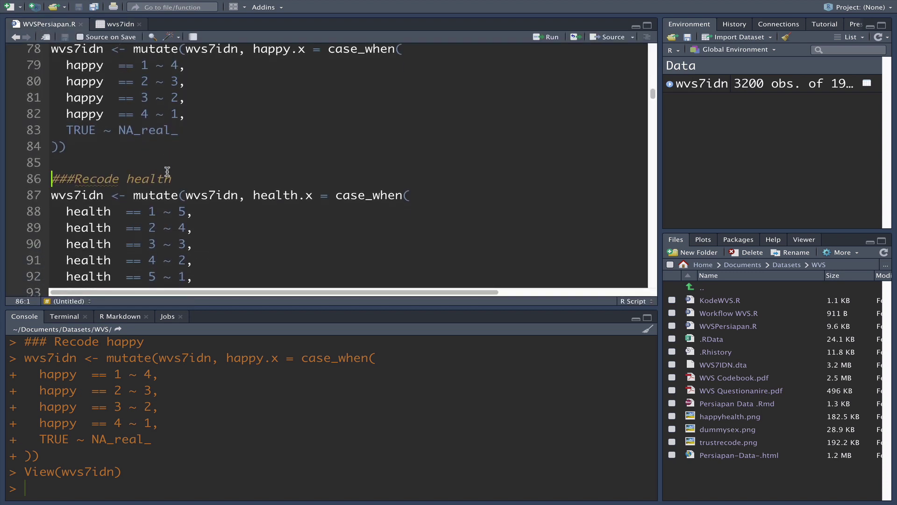
Step: Examine the case_when conditions in the Recode health block that map each old health value to its reversed value
scroll(118, 198, down, 1)
click(106, 149)
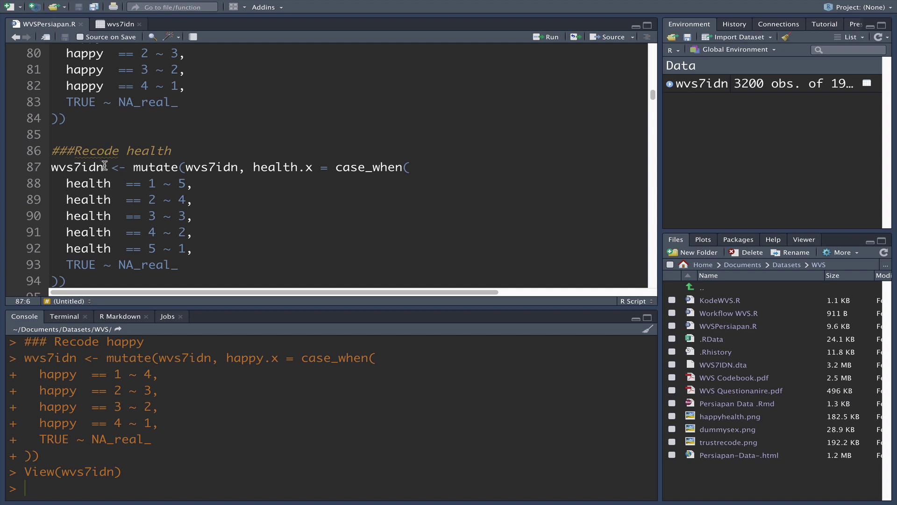
click(179, 167)
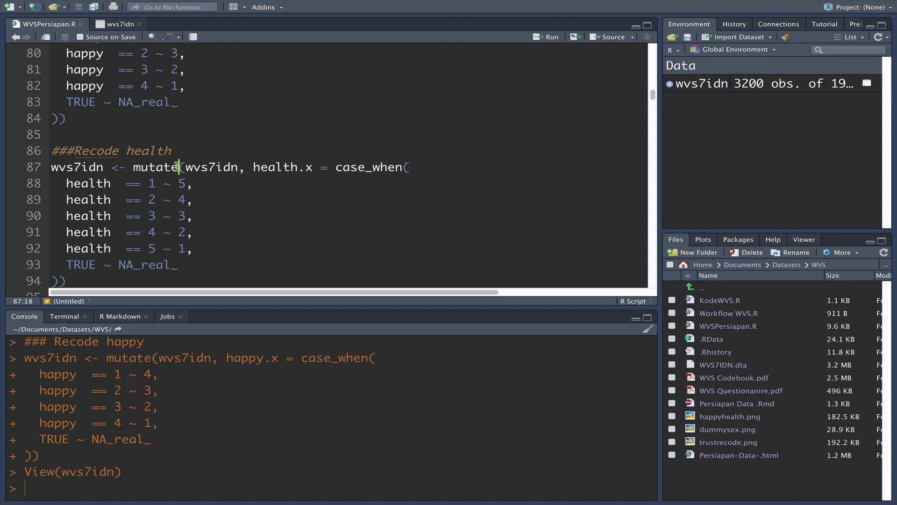
click(207, 167)
click(82, 184)
key(Down)
click(176, 197)
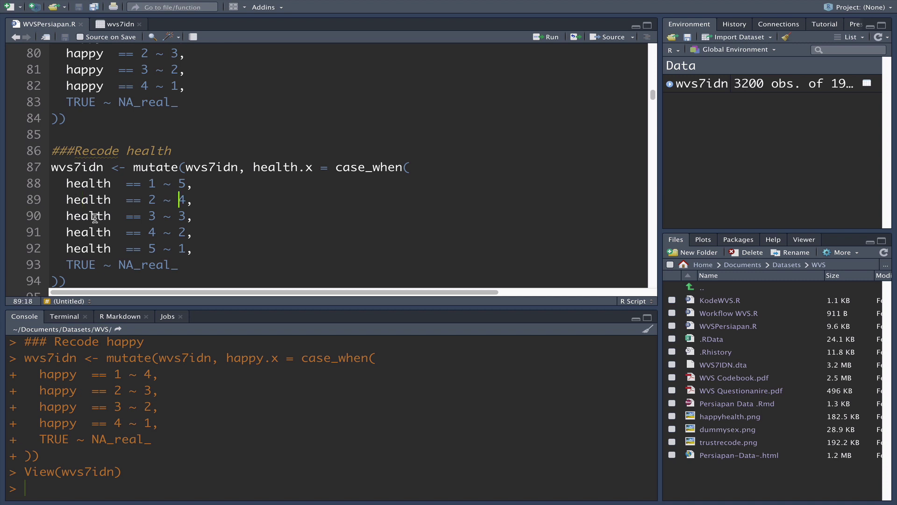
click(174, 212)
click(97, 232)
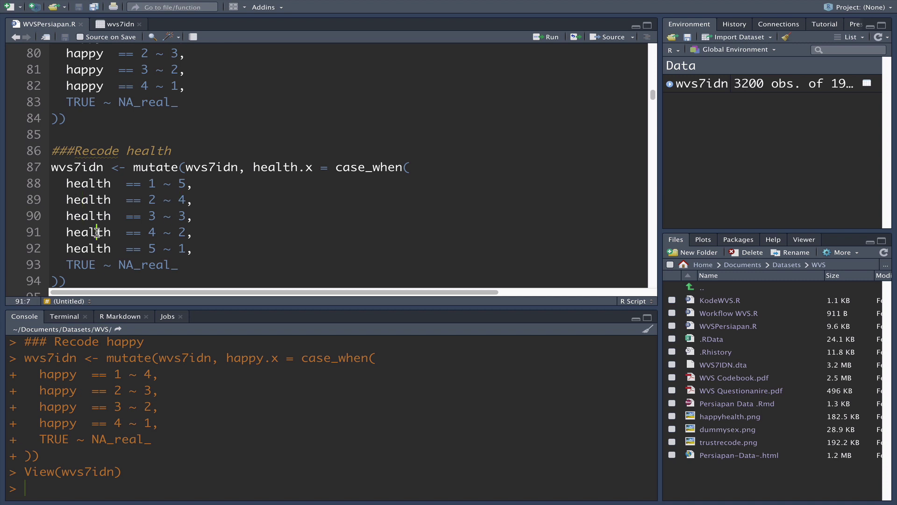
click(148, 232)
click(178, 231)
Step: Run the Recode health block to create health.x with values 1 to 5 reversed and everything else as NA_real_
click(99, 168)
click(546, 38)
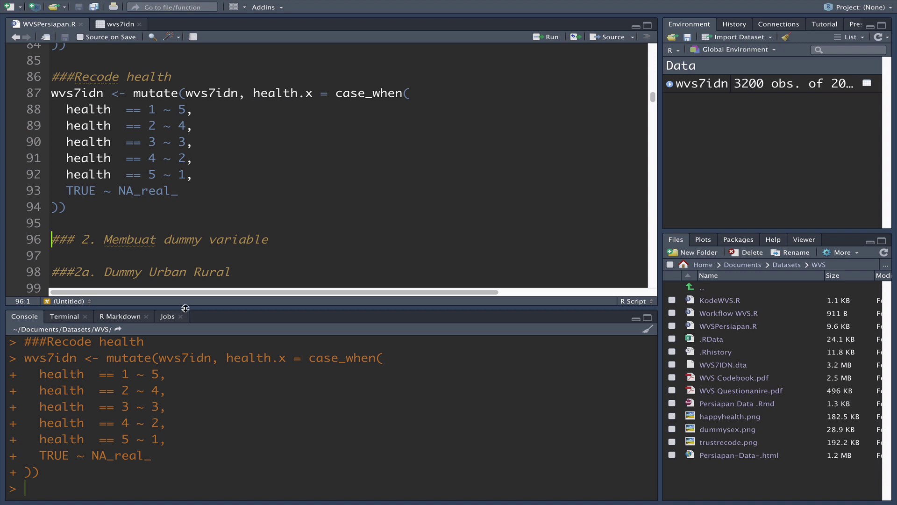
Step: Run View(wvs7idn) in the console and sort the table by the health.x column in ascending order
click(37, 488)
text(View(wvs7idn))
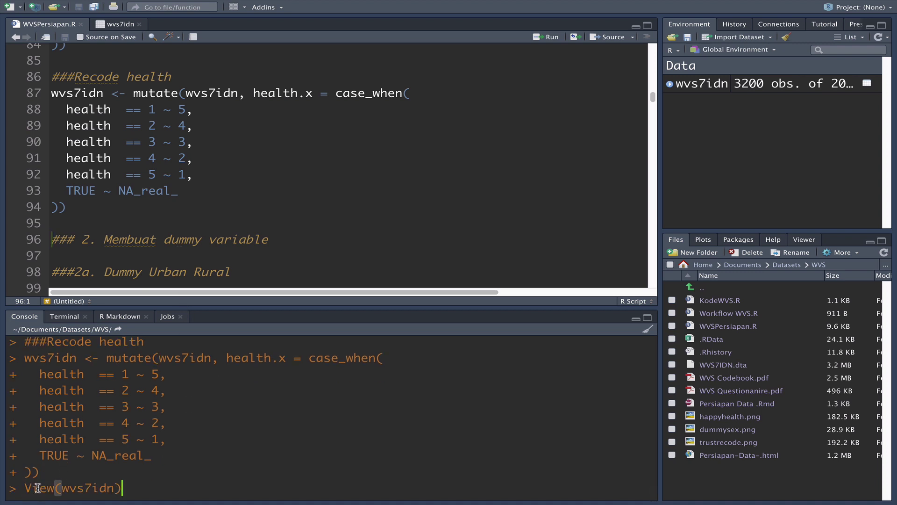
key(Return)
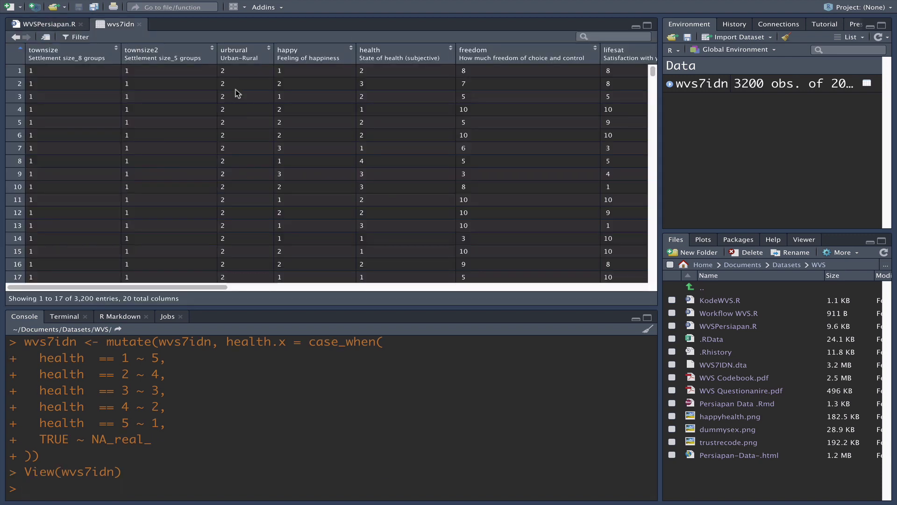
scroll(393, 122, right, 10)
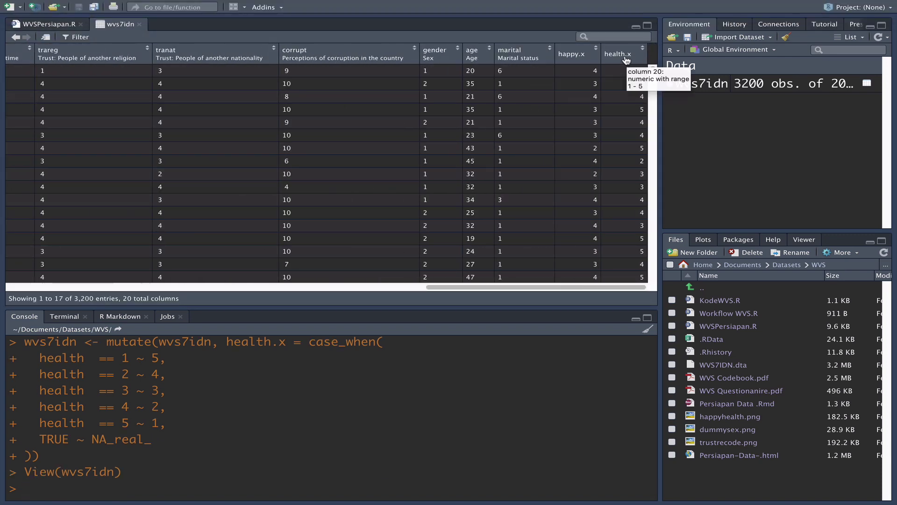
click(632, 58)
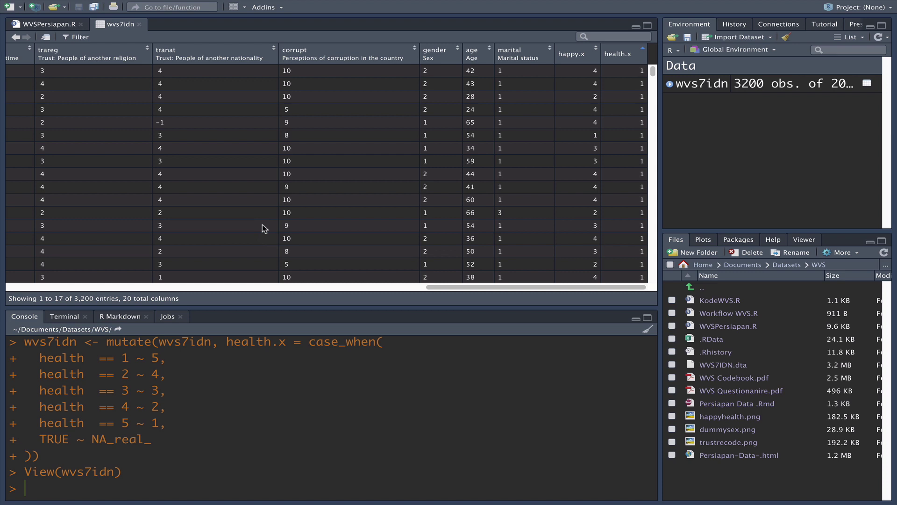
mouse_move(538, 2)
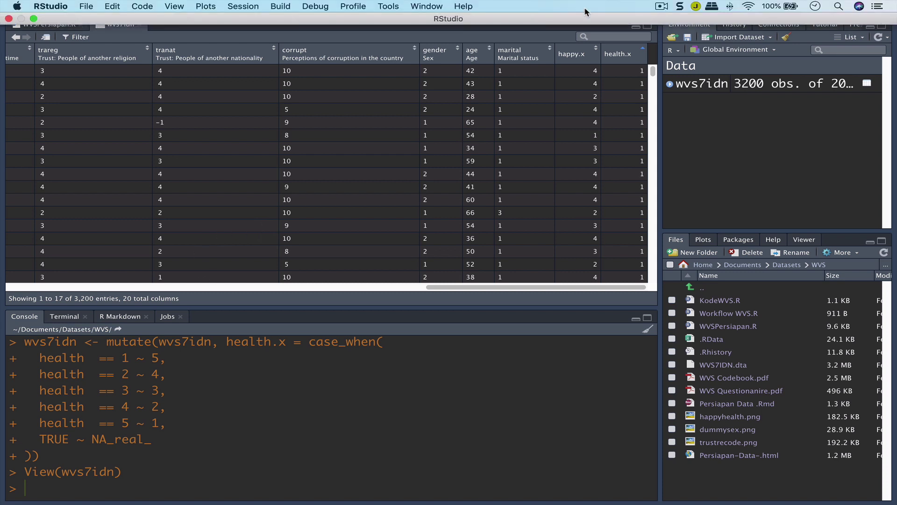
click(659, 7)
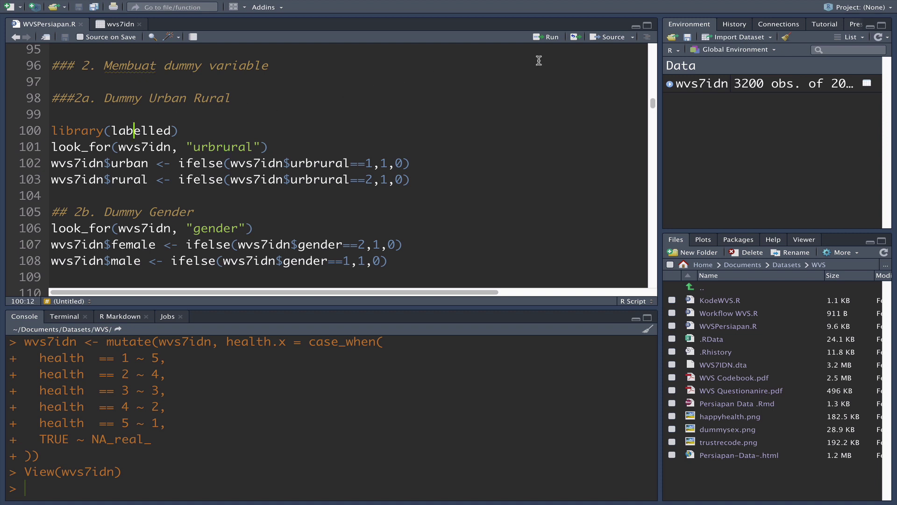
Step: Load the labelled package and run look_for on wvs7idn for "urbrural" to list its value labels
click(552, 37)
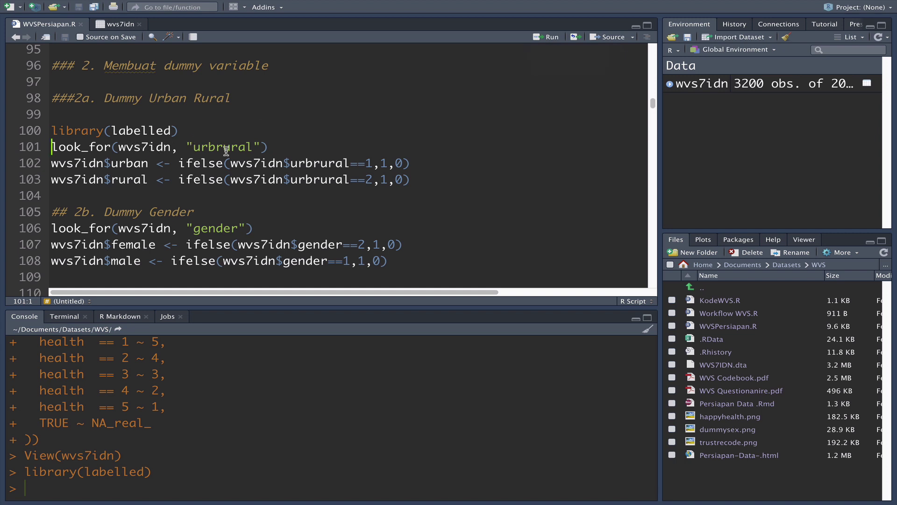
click(548, 37)
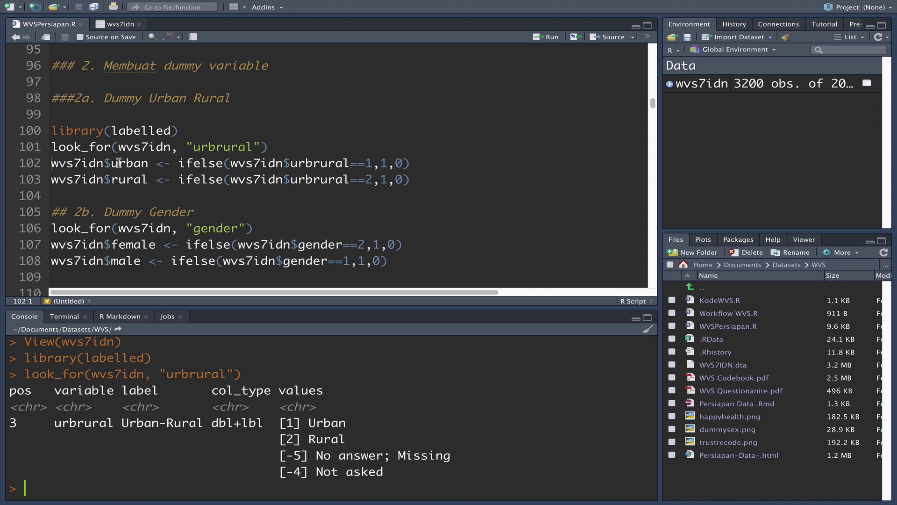
Step: Examine the ifelse line that defines the urban dummy and compare its condition with the value labels of urbrural
click(83, 165)
click(124, 163)
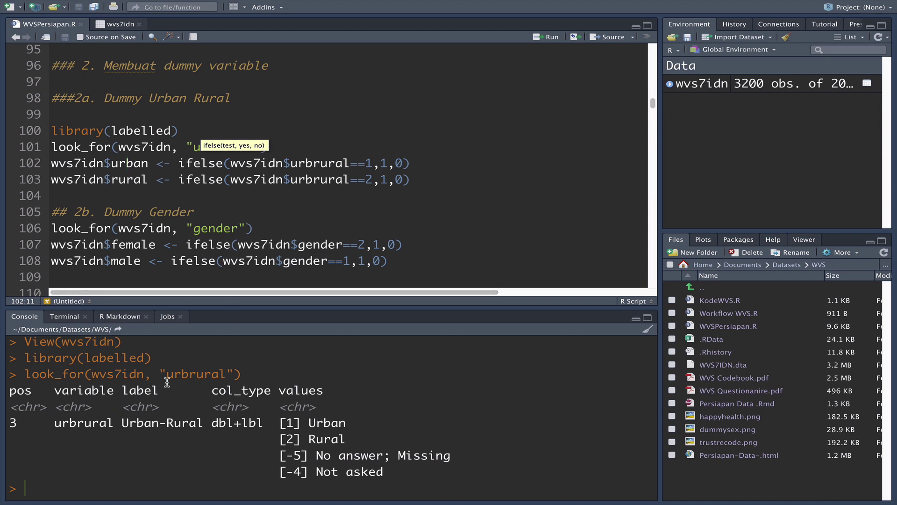
drag(282, 422, 355, 422)
click(323, 421)
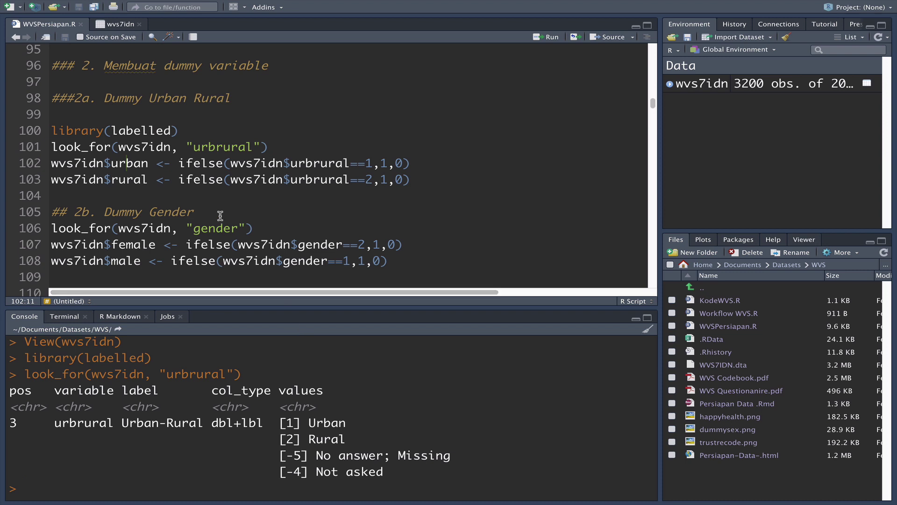
click(75, 163)
click(260, 162)
click(135, 162)
drag(396, 163, 402, 163)
click(402, 163)
click(149, 164)
drag(308, 422, 343, 417)
Step: Run the ifelse line that creates the urban dummy, coding urbrural 1 as 1 and all other values as 0
click(366, 163)
click(550, 39)
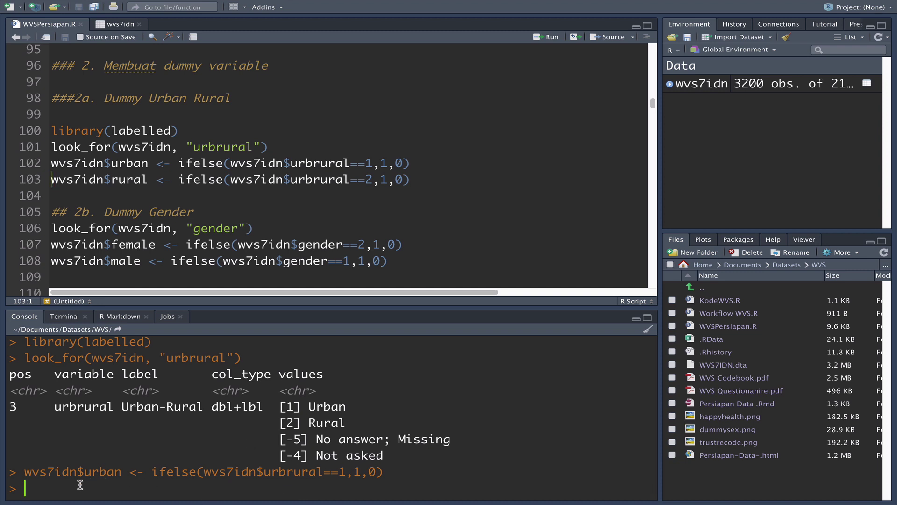
Step: Rerun View(wvs7idn) in the console and inspect the values of the urban column down the table
key(Up)
key(Up)
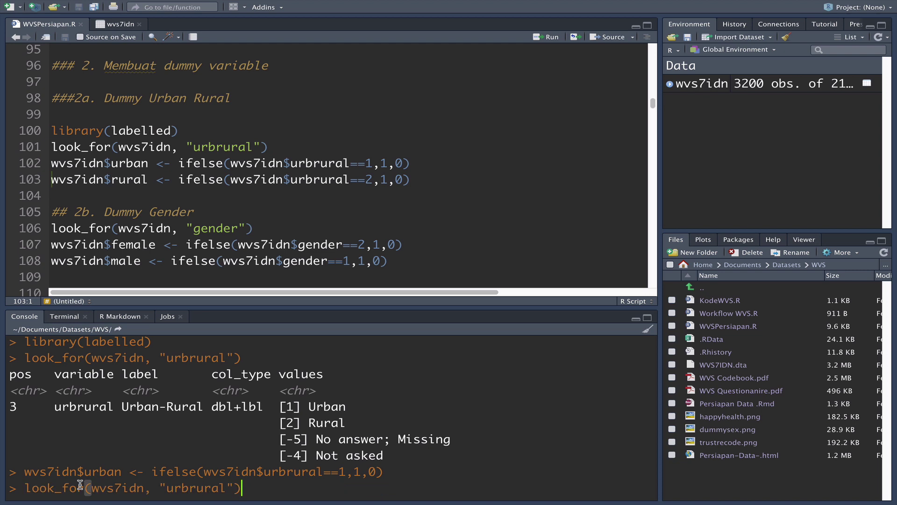
key(Up)
key(Up)
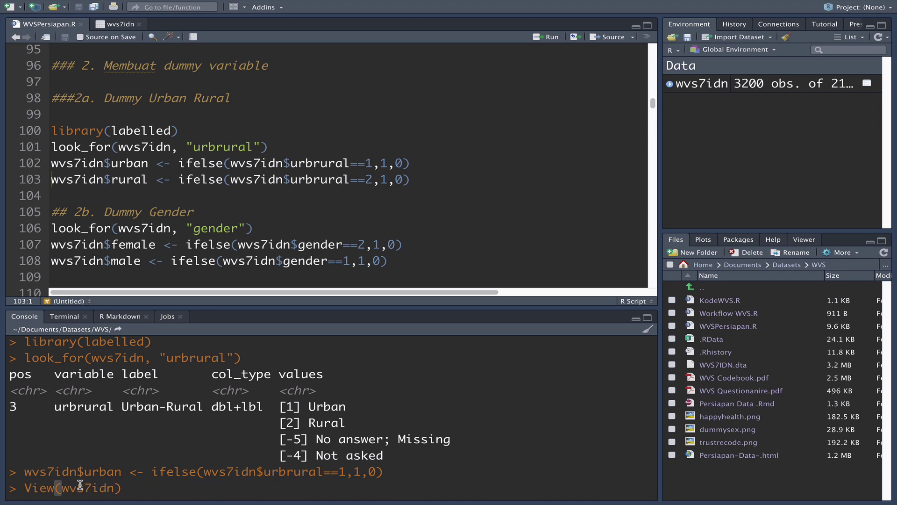
key(Return)
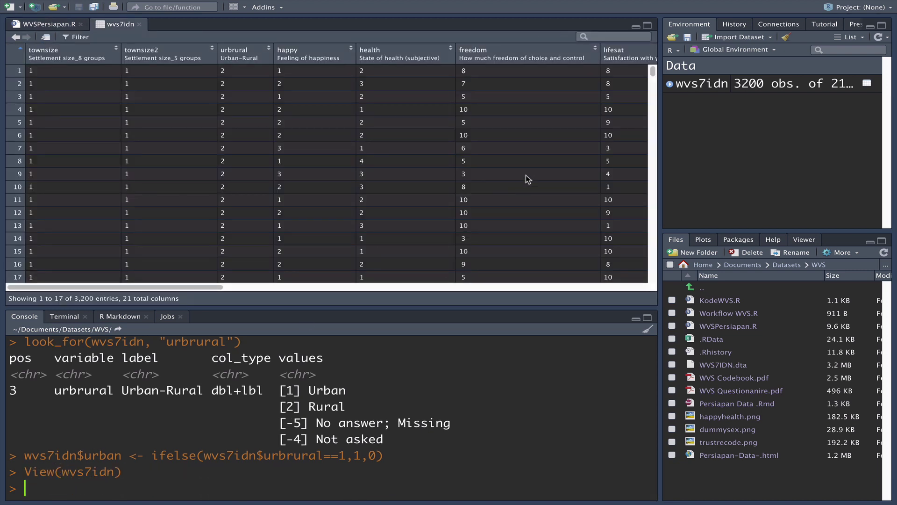
scroll(527, 179, right, 5)
scroll(525, 180, right, 10)
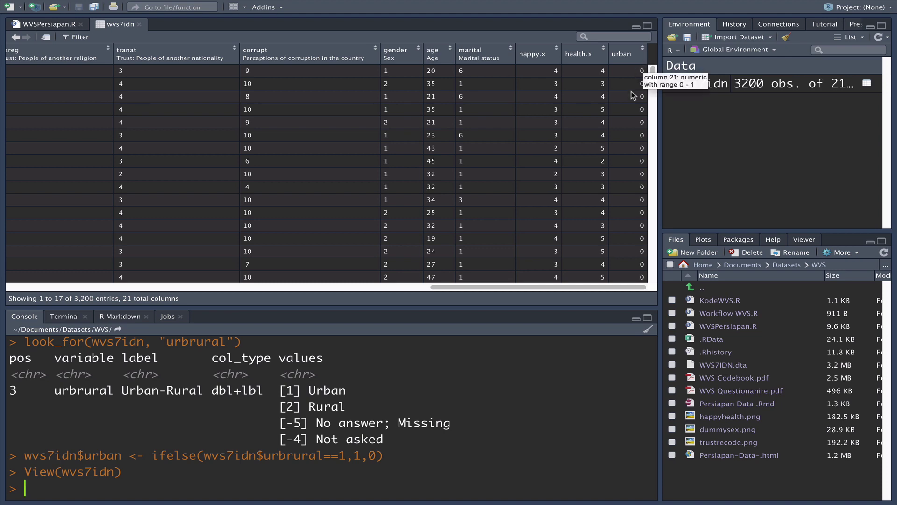
scroll(633, 100, down, 8)
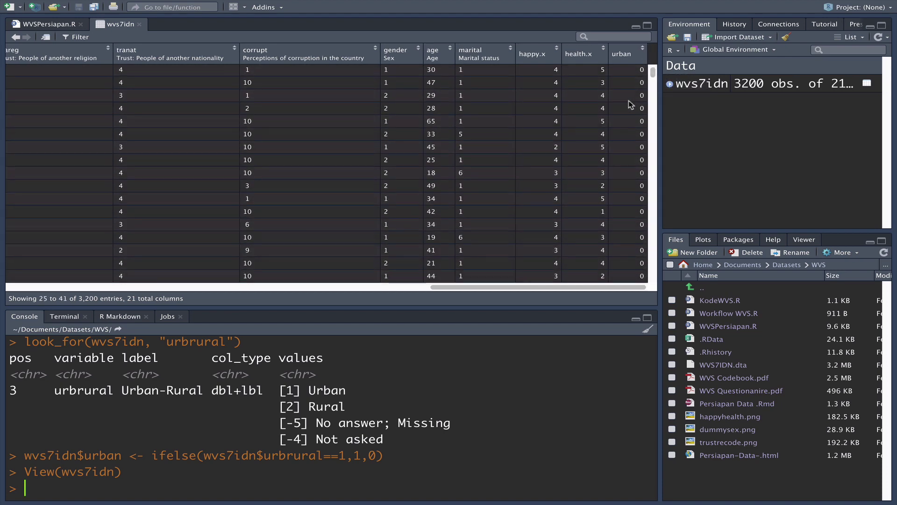
scroll(629, 100, down, 15)
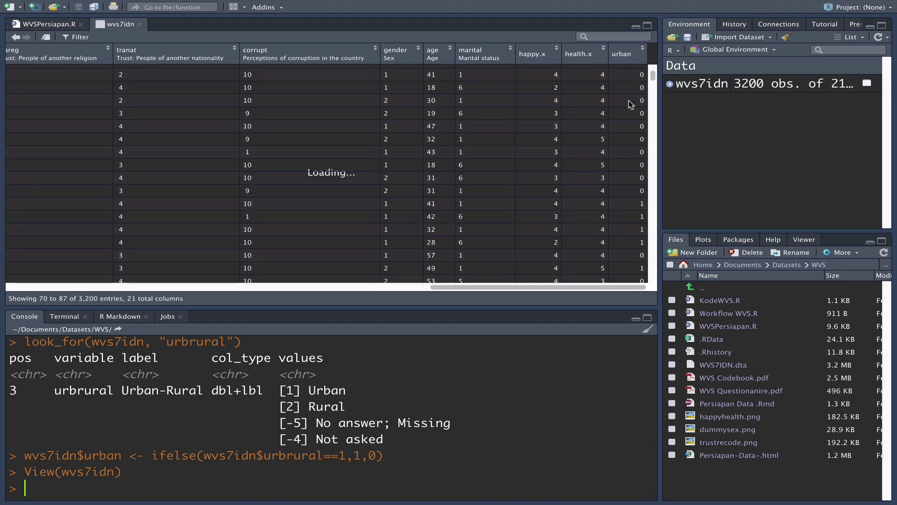
scroll(629, 99, down, 2)
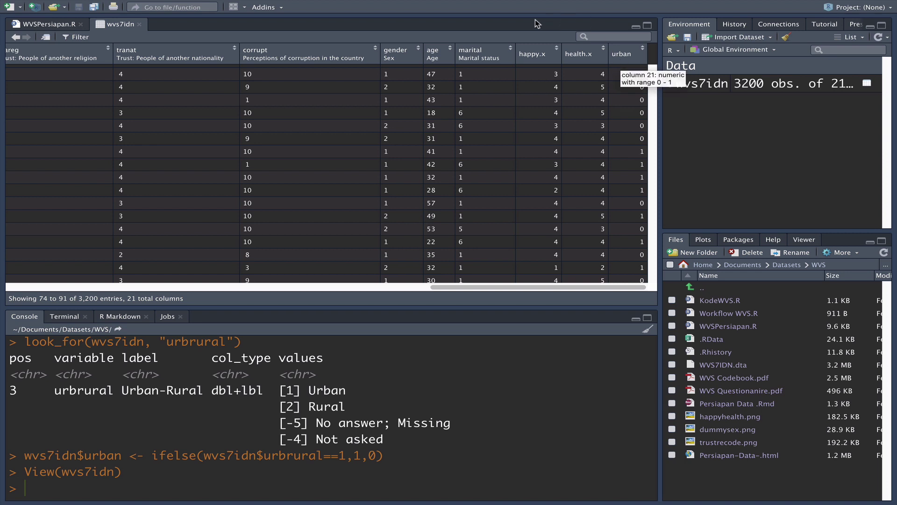
Step: Run the ifelse line in WVSPersiapan.R that creates the rural dummy, coding urbrural 2 as 1 and all other values as 0
click(51, 23)
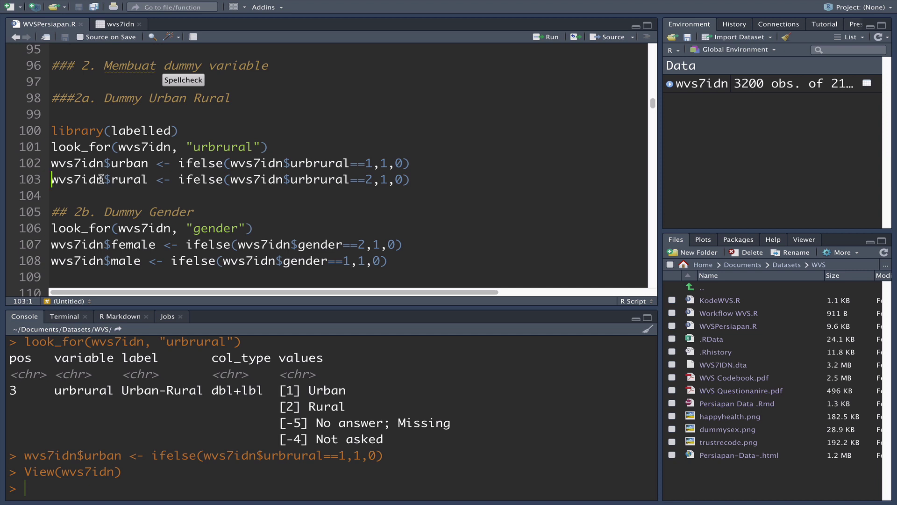
click(126, 180)
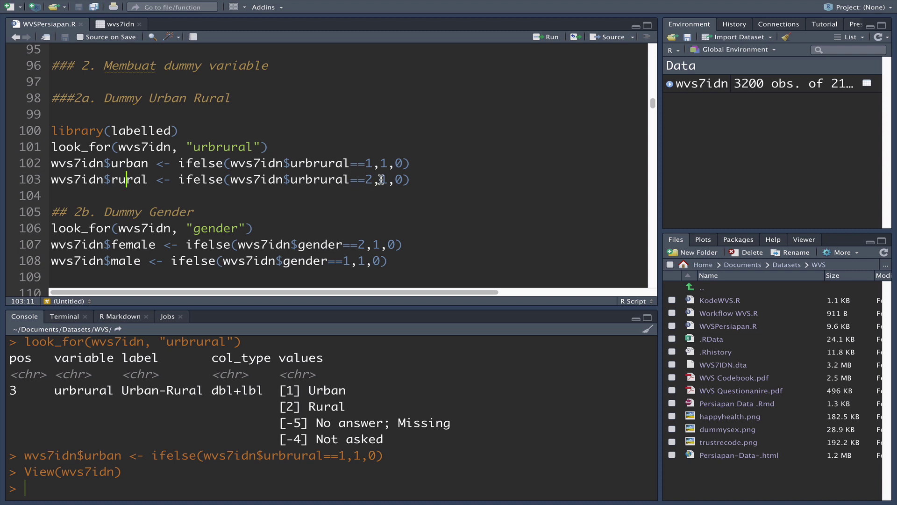
drag(354, 406, 280, 405)
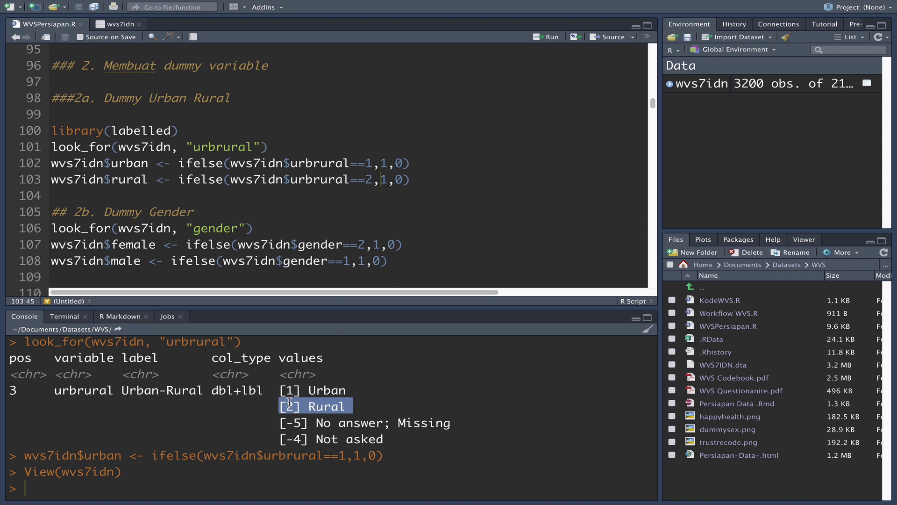
click(367, 179)
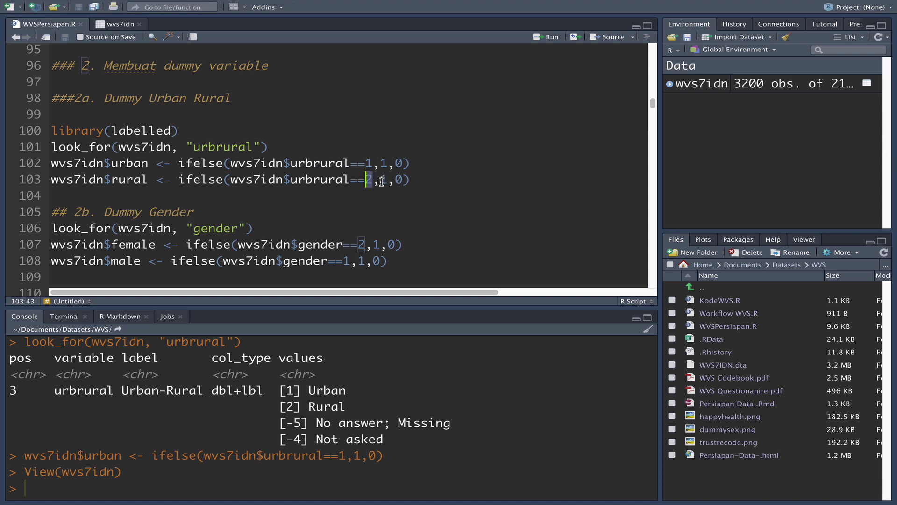
click(344, 180)
click(552, 38)
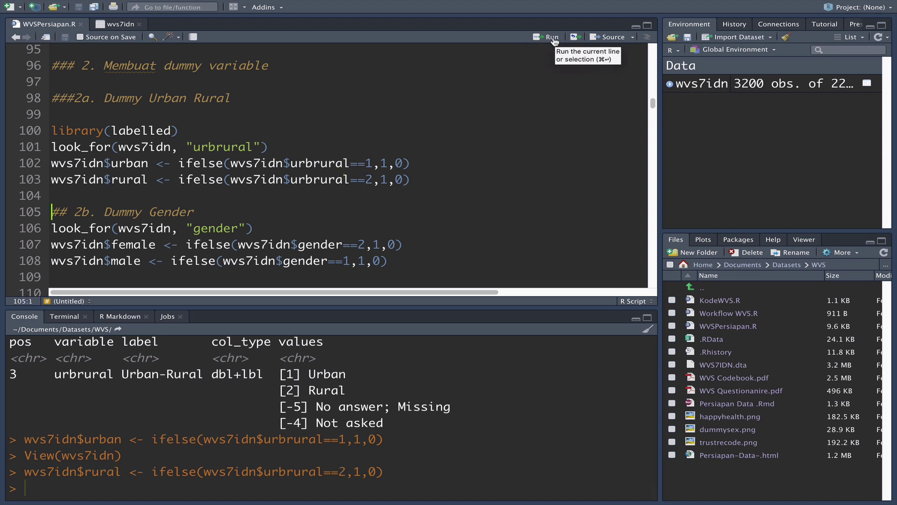
click(118, 25)
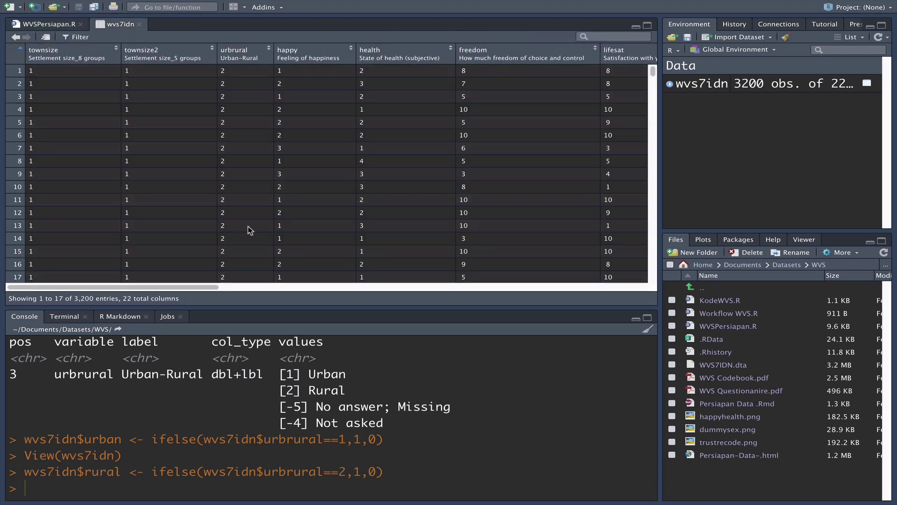
drag(198, 286, 164, 248)
click(60, 24)
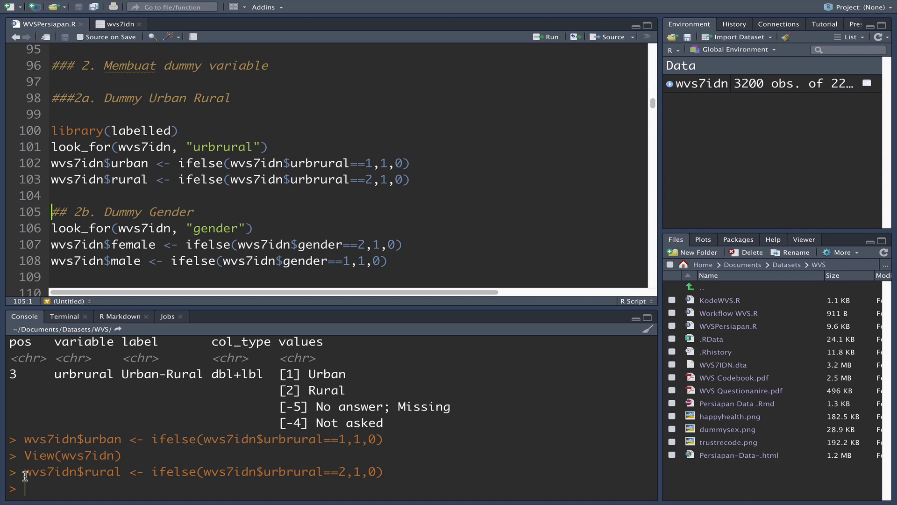
Step: Rerun View(wvs7idn) in the console and compare the urban and rural columns of the table
click(31, 489)
key(Up)
key(Up)
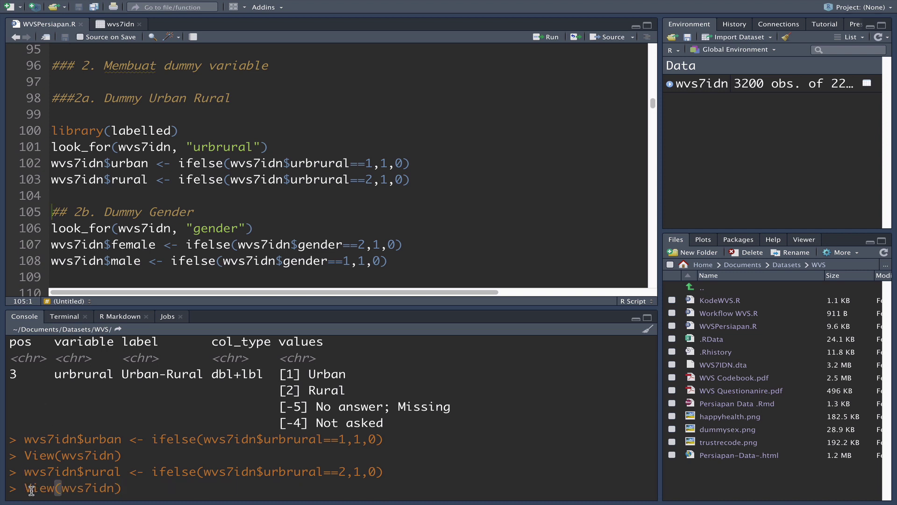
key(Return)
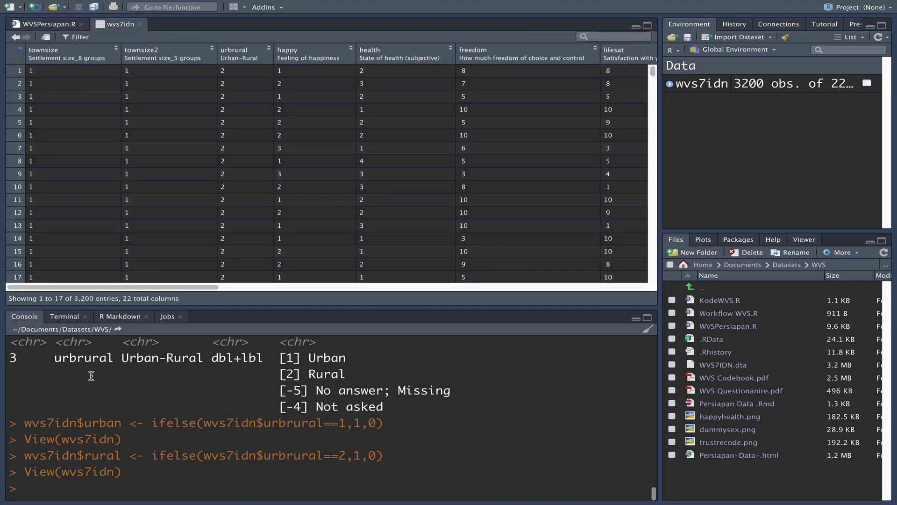
scroll(355, 145, right, 10)
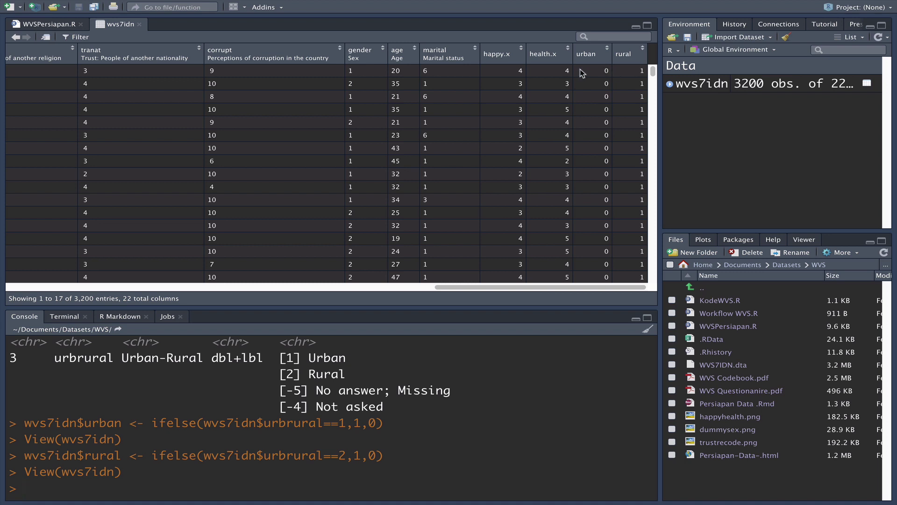
Step: Return to WVSPersiapan.R and run the look_for line that looks up "gender" in wvs7idn
scroll(517, 128, left, 2)
scroll(626, 71, right, 2)
click(51, 27)
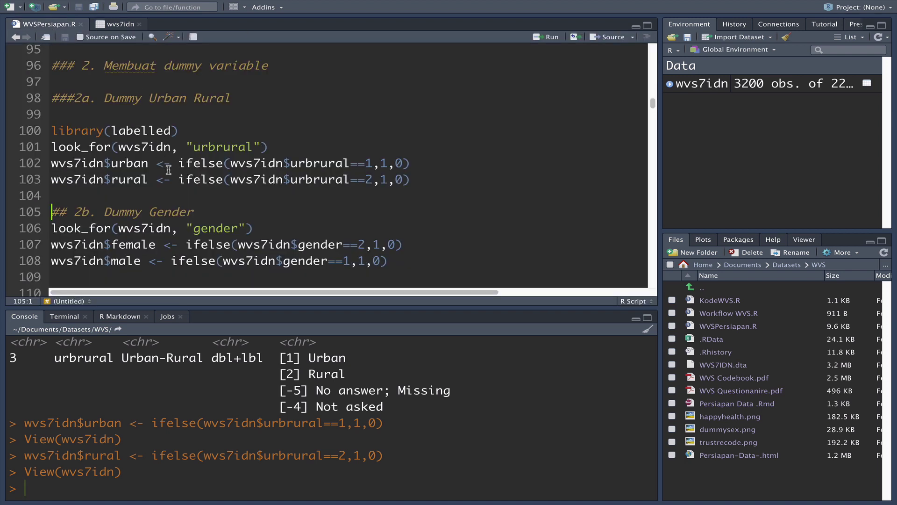
scroll(166, 173, down, 3)
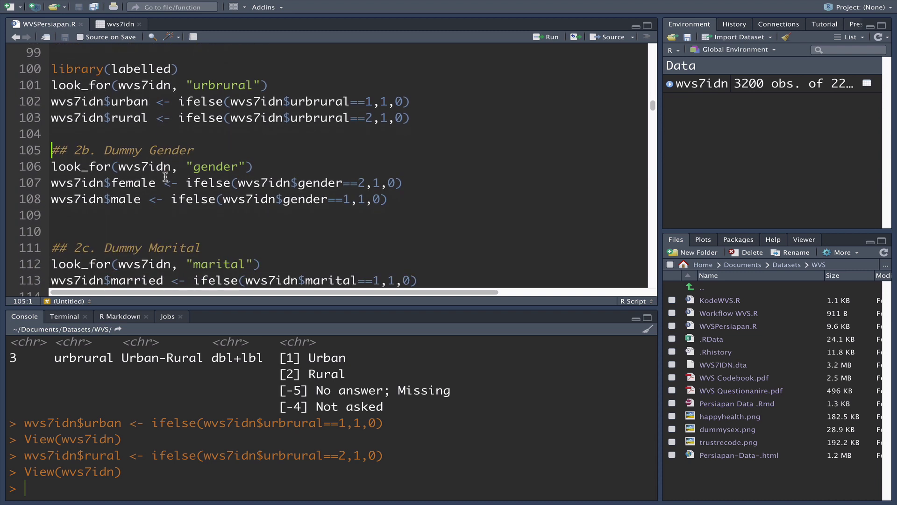
scroll(166, 177, up, 1)
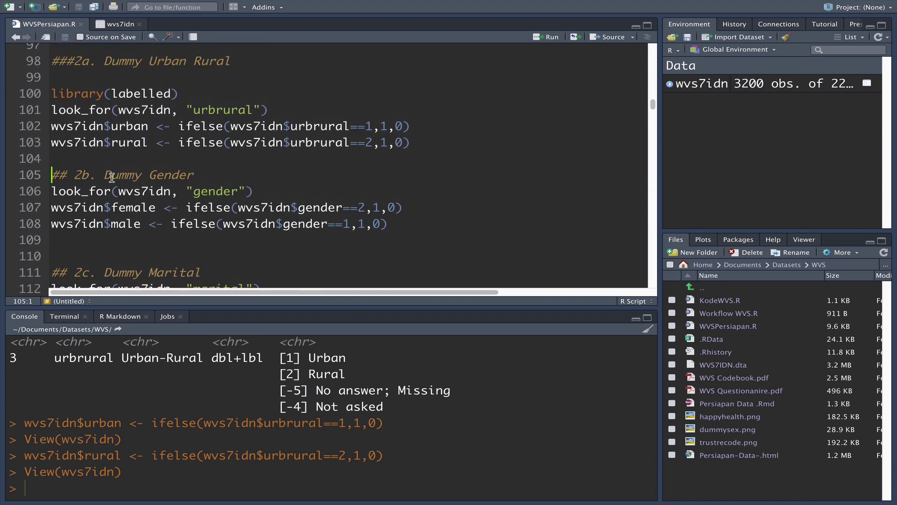
click(78, 191)
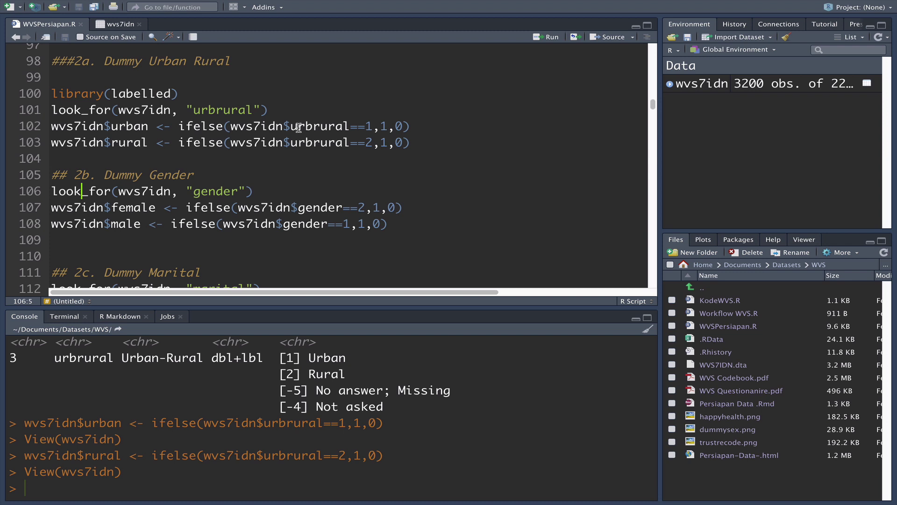
click(551, 38)
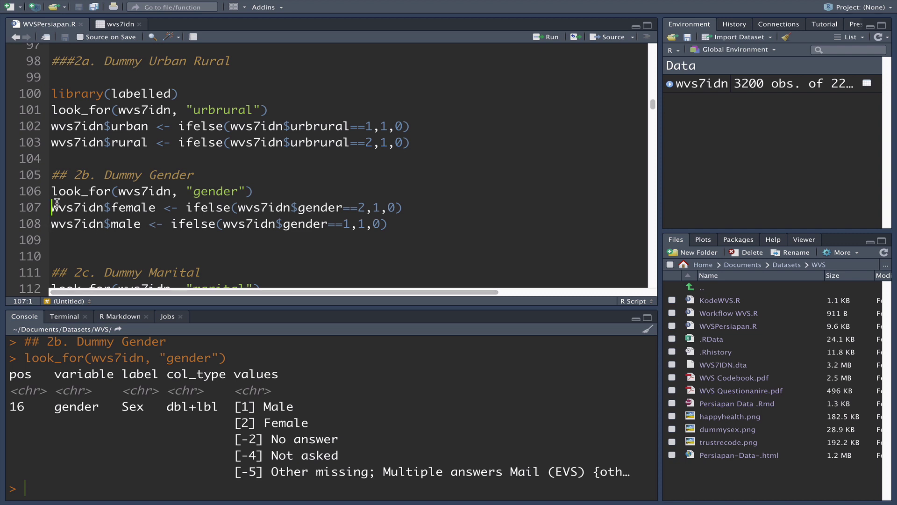
Step: Compare the gender codes in the female and male ifelse lines with the value labels listed in the console
click(141, 207)
key(Right)
drag(234, 423, 316, 419)
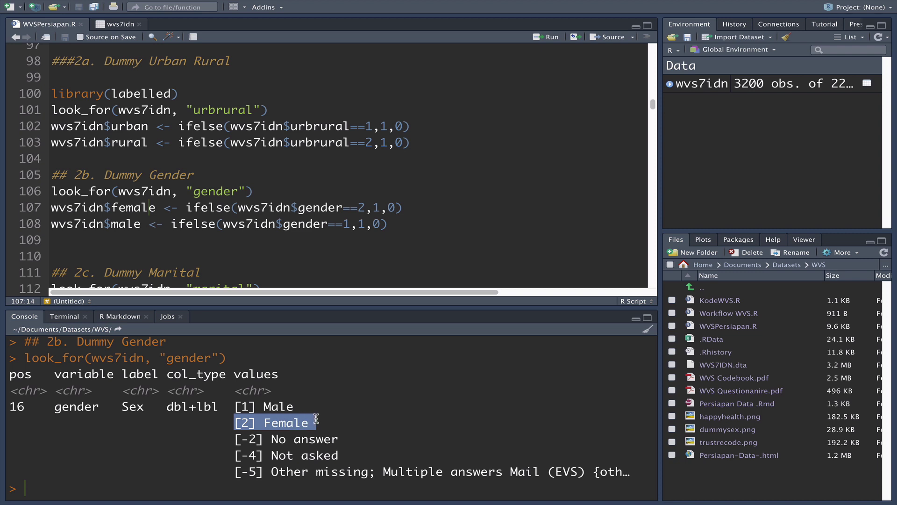
drag(367, 206, 358, 206)
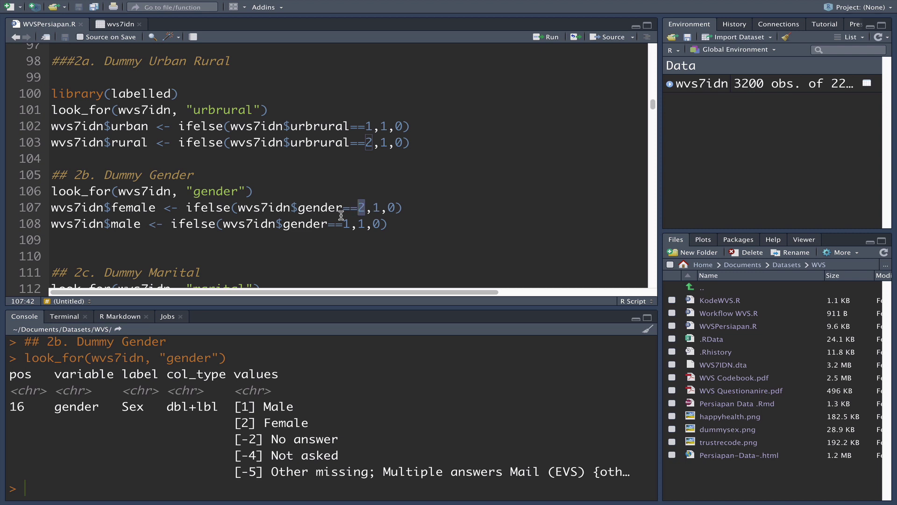
click(378, 207)
click(134, 207)
click(321, 225)
drag(297, 408, 225, 408)
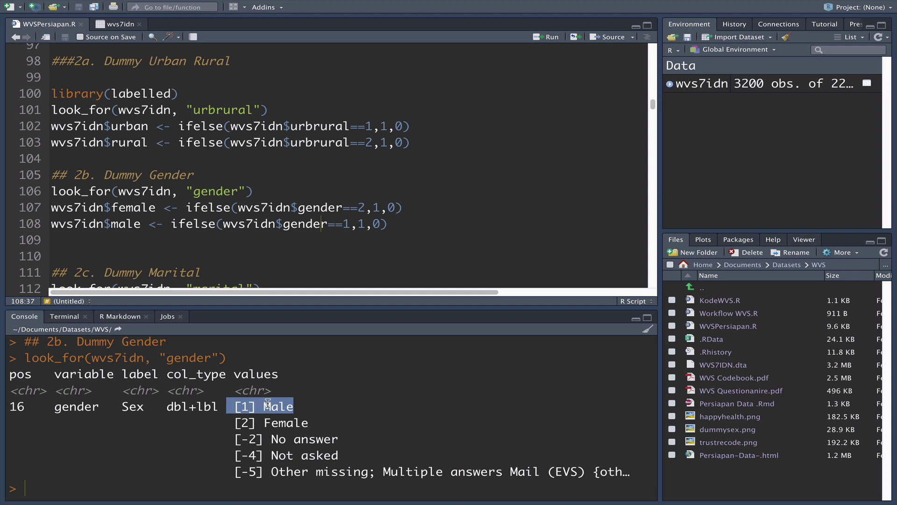
click(343, 223)
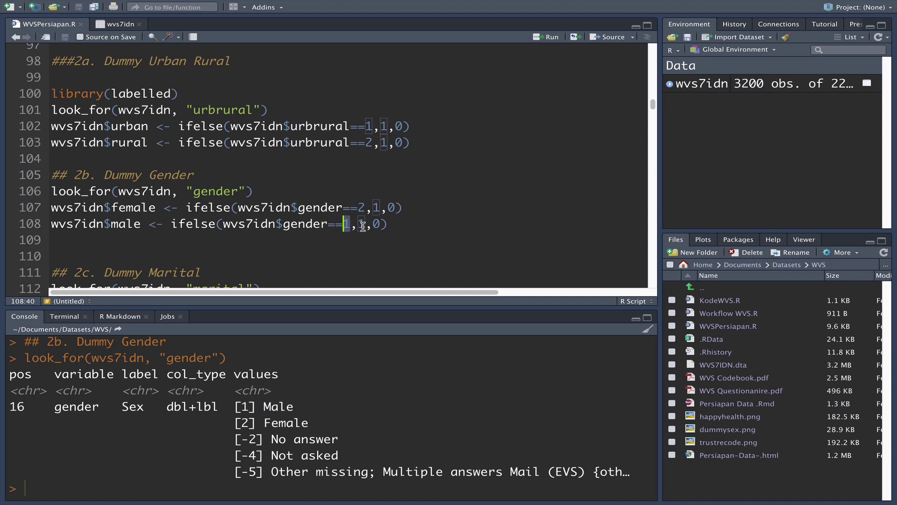
click(363, 224)
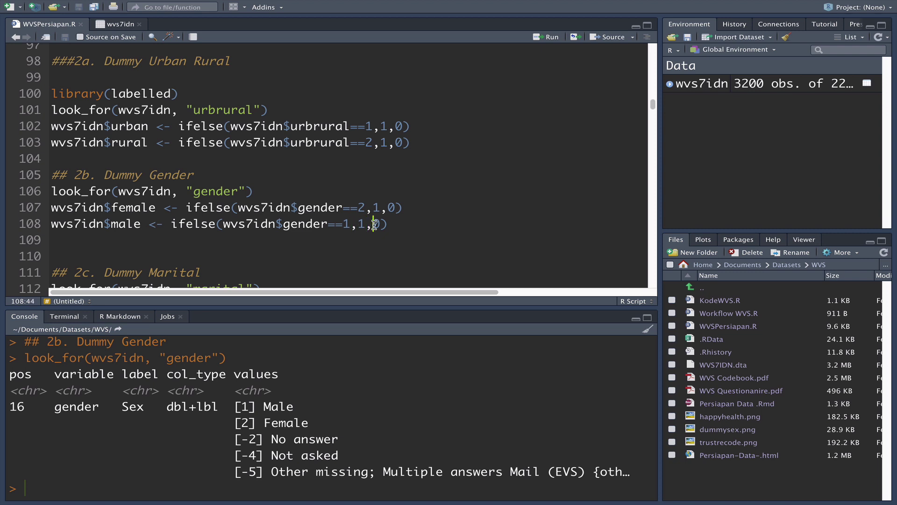
drag(374, 224, 380, 225)
click(379, 224)
Step: Run the ifelse lines that create the female dummy from gender 2 and the male dummy from gender 1, with all others 0
click(289, 206)
click(551, 39)
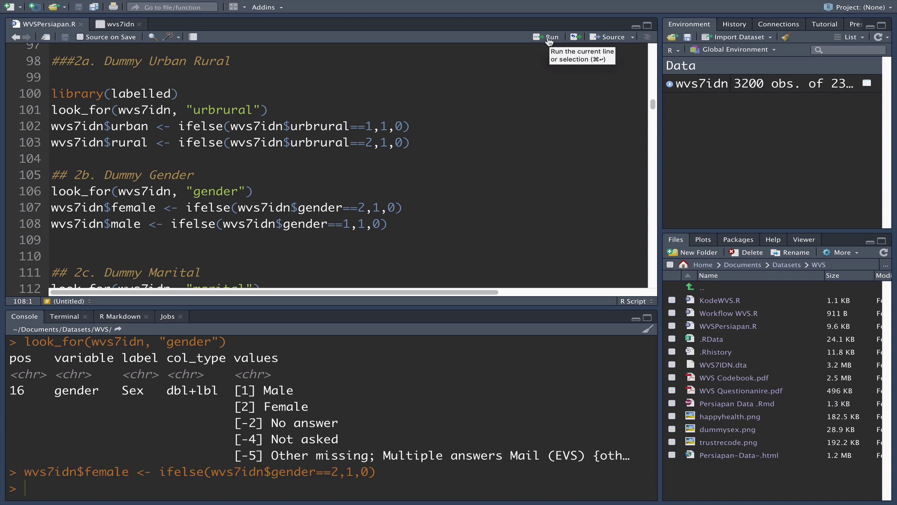
click(550, 40)
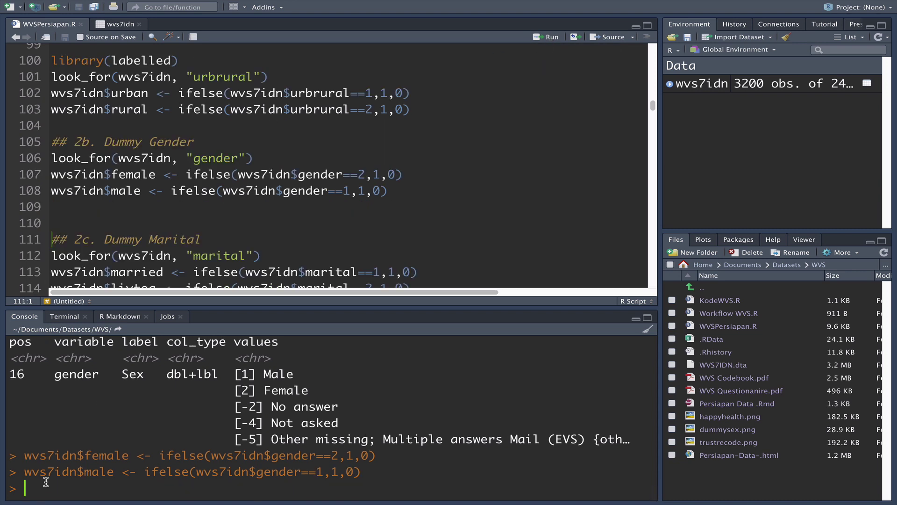
Step: Rerun View(wvs7idn) in the console and inspect the female and male columns at the end of the table
key(Up)
key(Up)
key(Up)
key(Up)
key(Return)
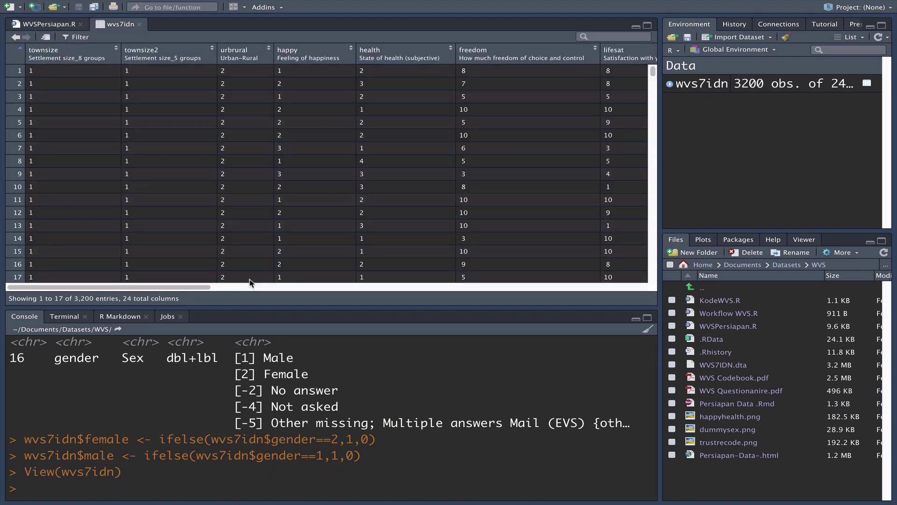
scroll(411, 180, right, 15)
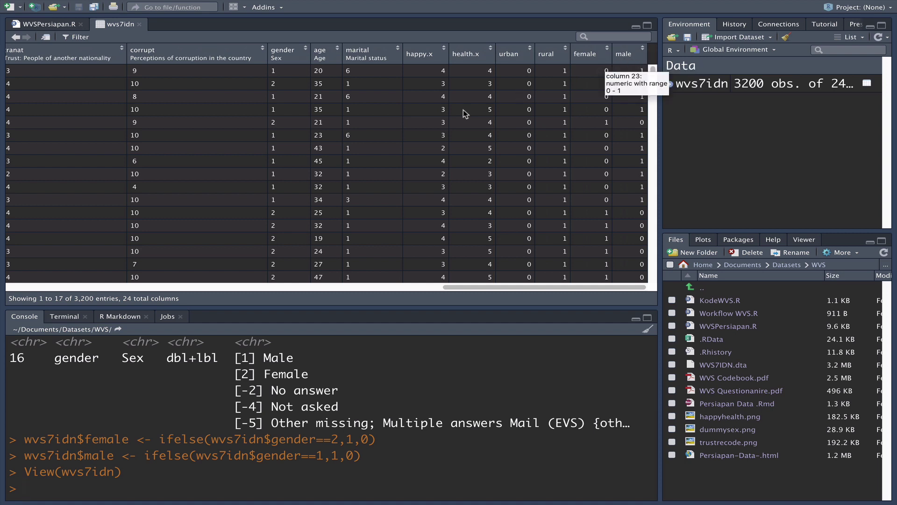
Step: Go back to WVSPersiapan.R and read the look_for and ifelse lines in the section "2c. Dummy Marital"
click(60, 26)
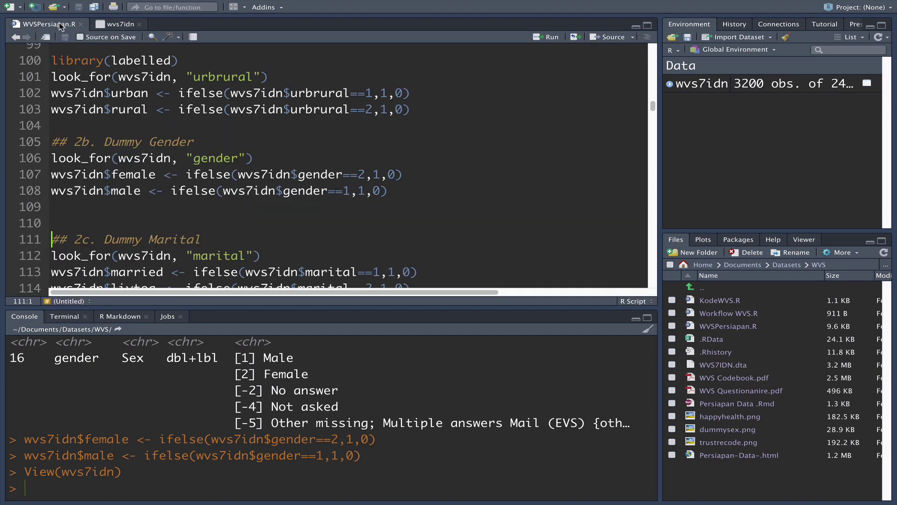
scroll(110, 171, down, 5)
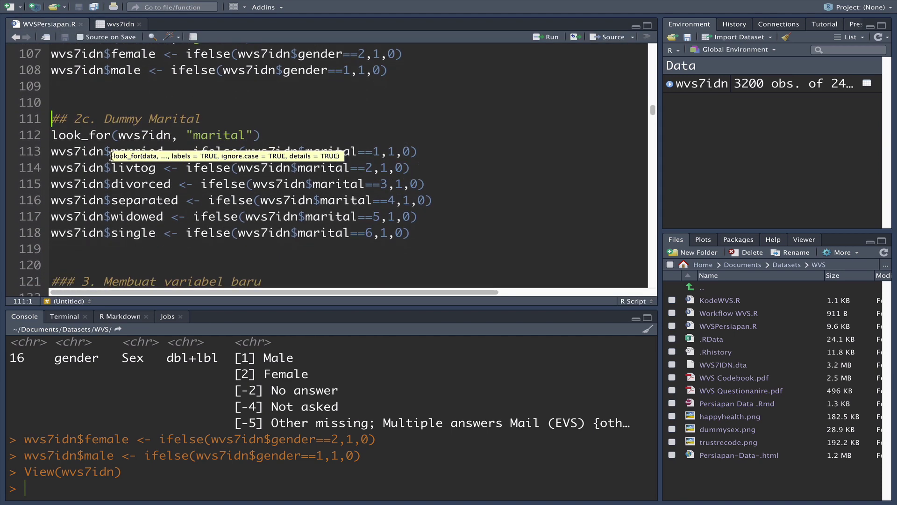
click(105, 135)
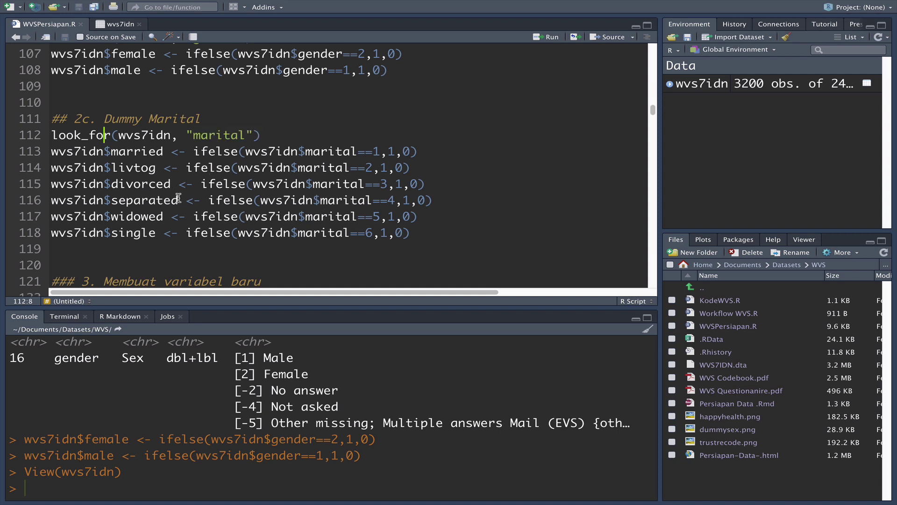
scroll(202, 183, up, 1)
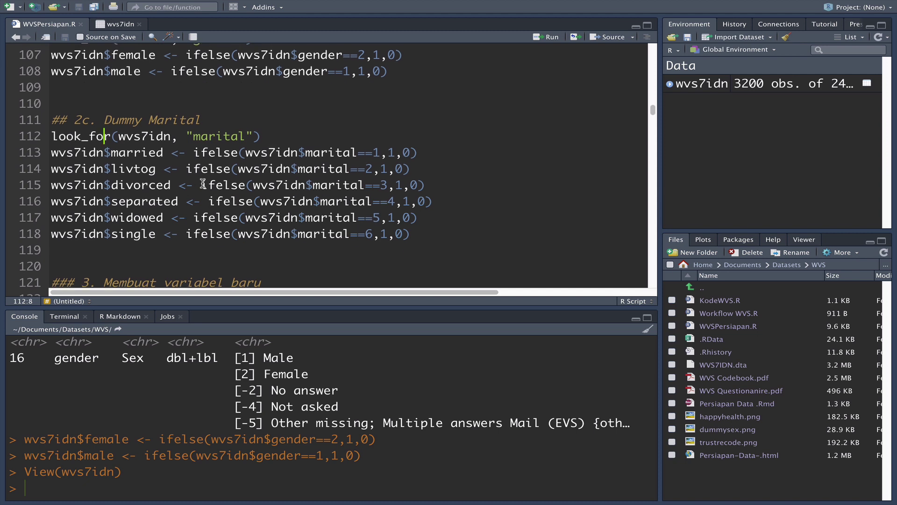
click(341, 259)
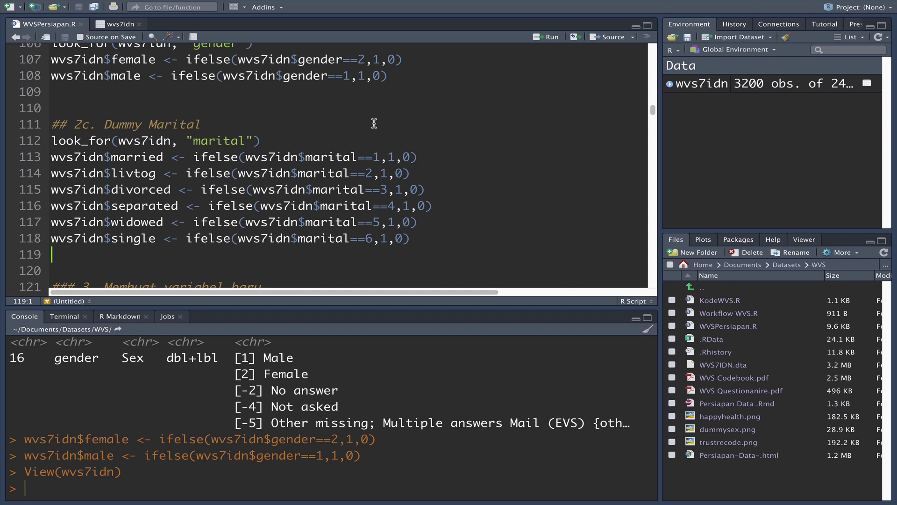
scroll(374, 122, up, 2)
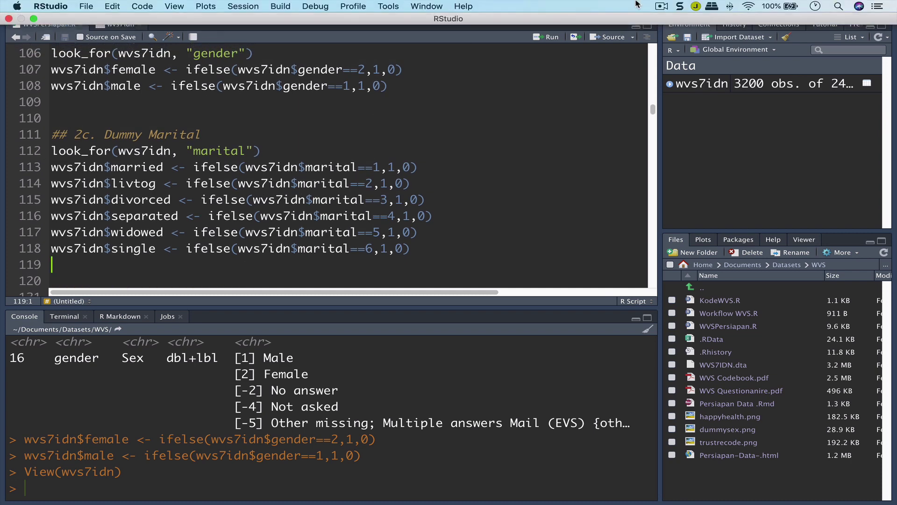
click(662, 6)
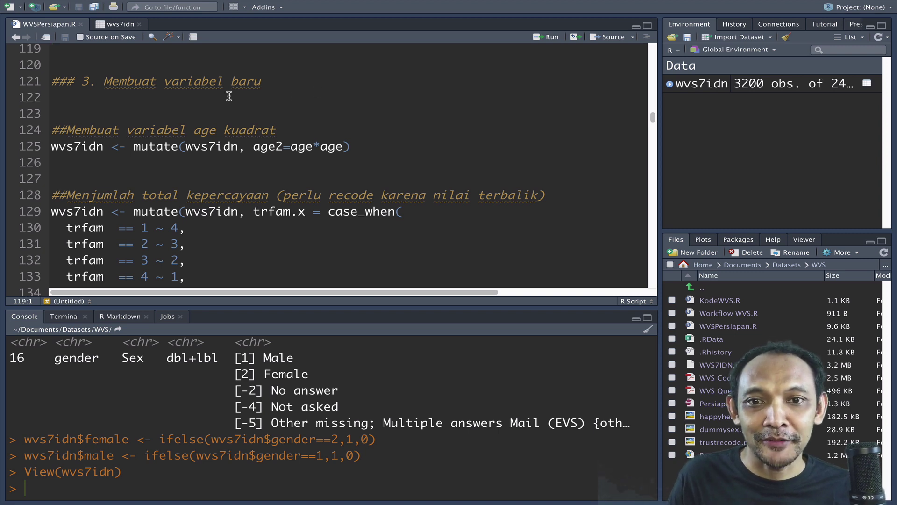
Step: Run the mutate line in section 3 of the script that adds age2 to wvs7idn as age*age
scroll(229, 95, down, 1)
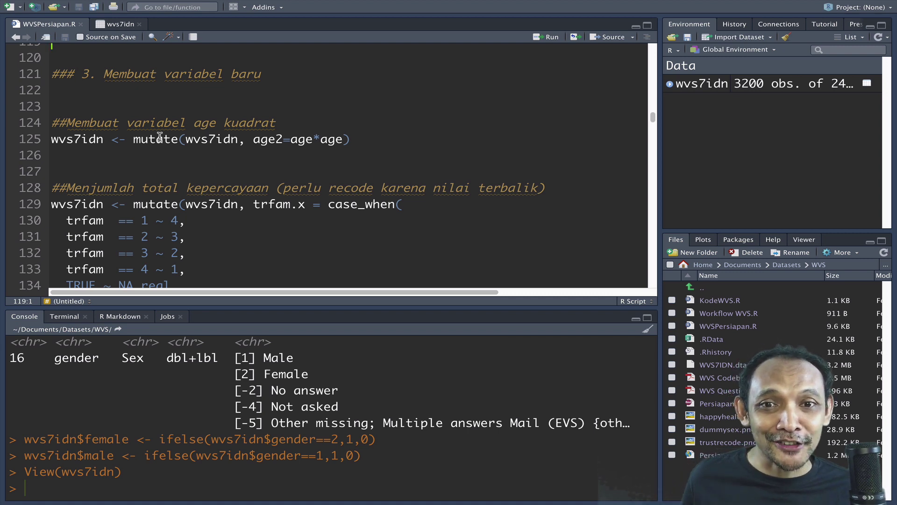
click(161, 159)
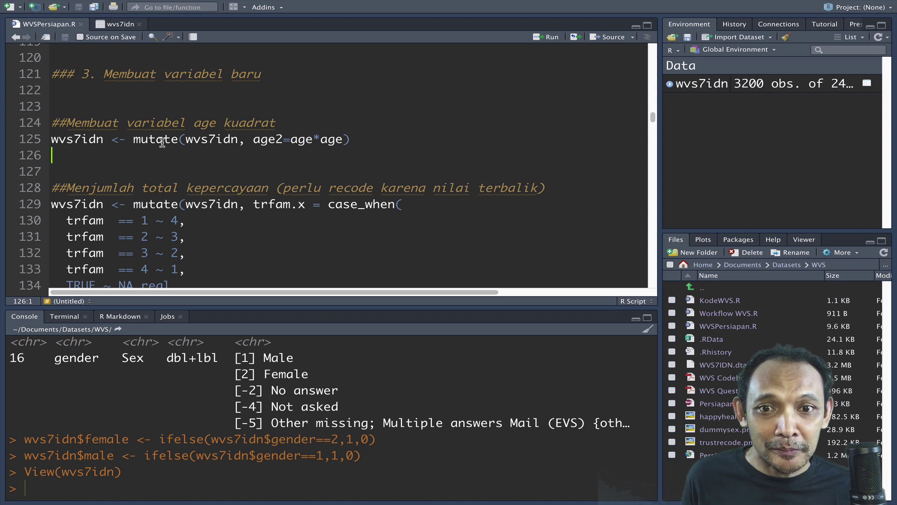
click(157, 141)
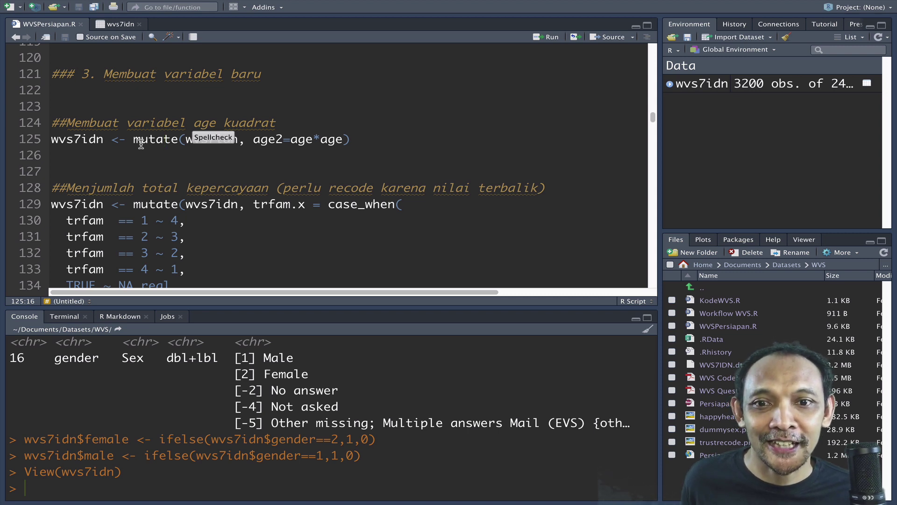
click(140, 139)
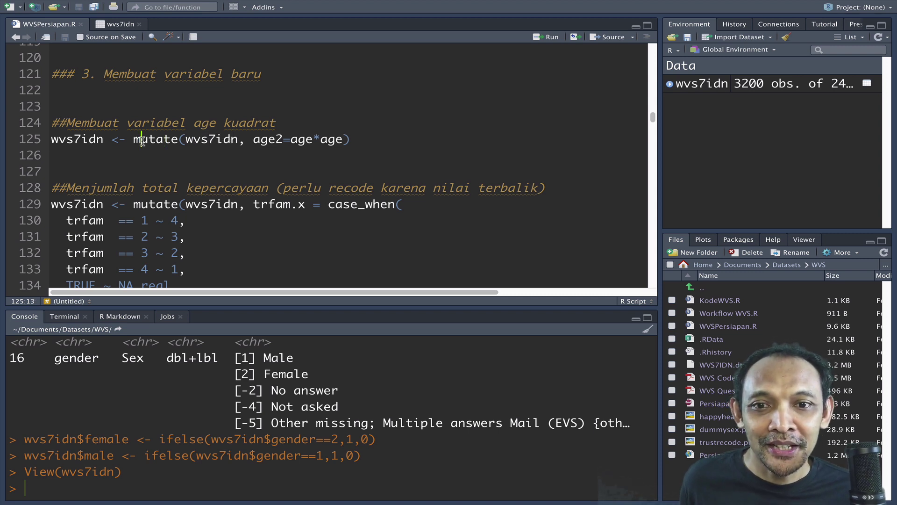
click(100, 139)
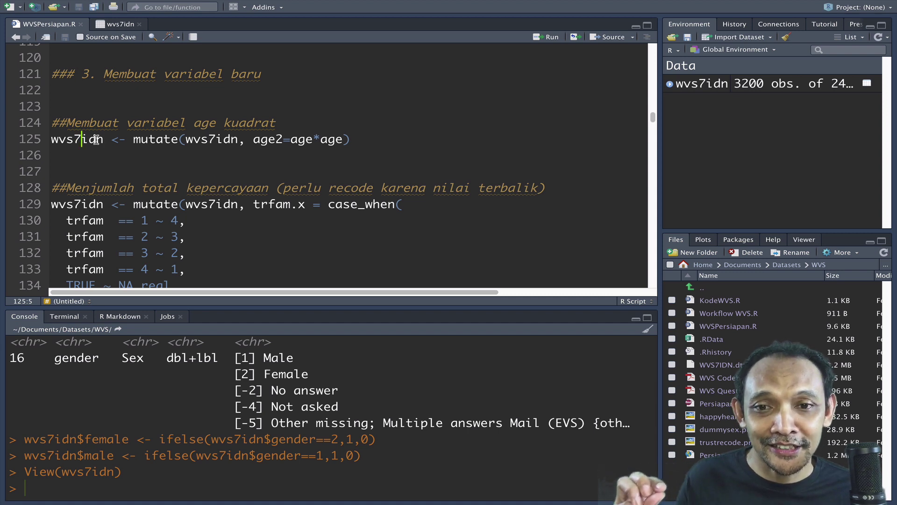
click(165, 140)
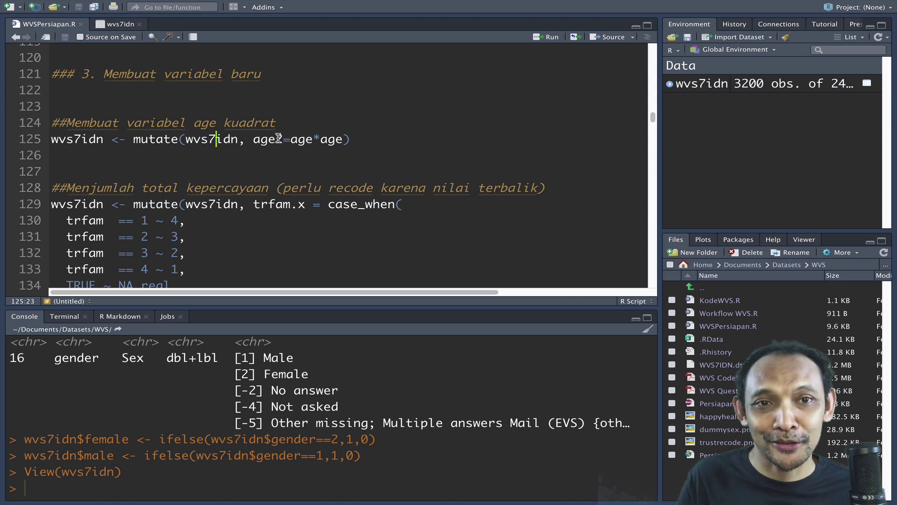
click(307, 138)
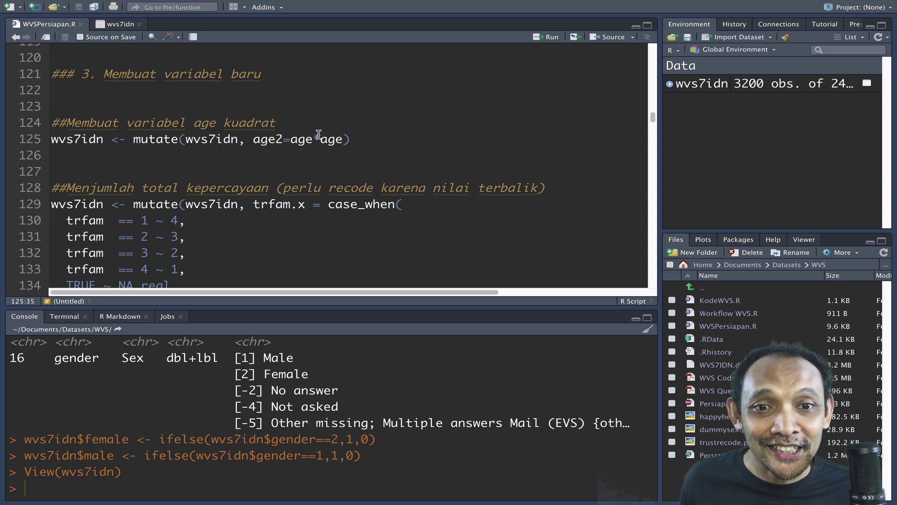
click(320, 137)
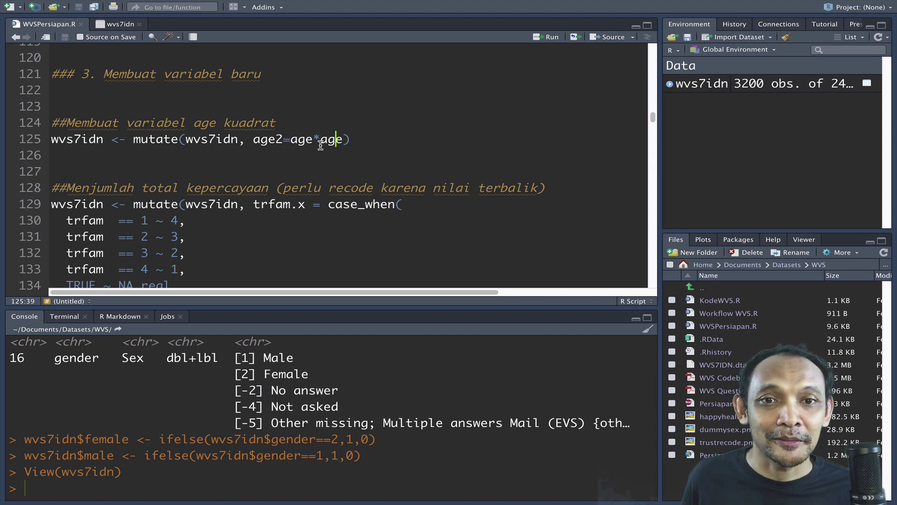
click(269, 139)
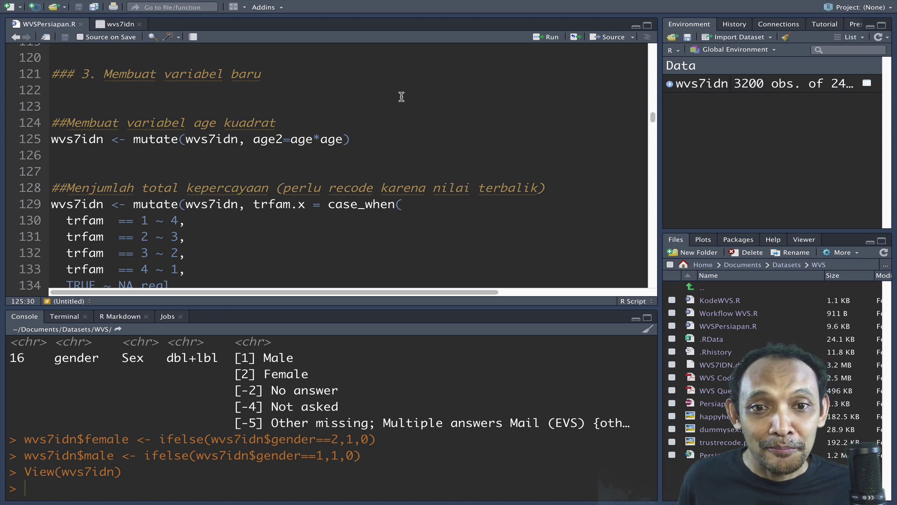
click(553, 39)
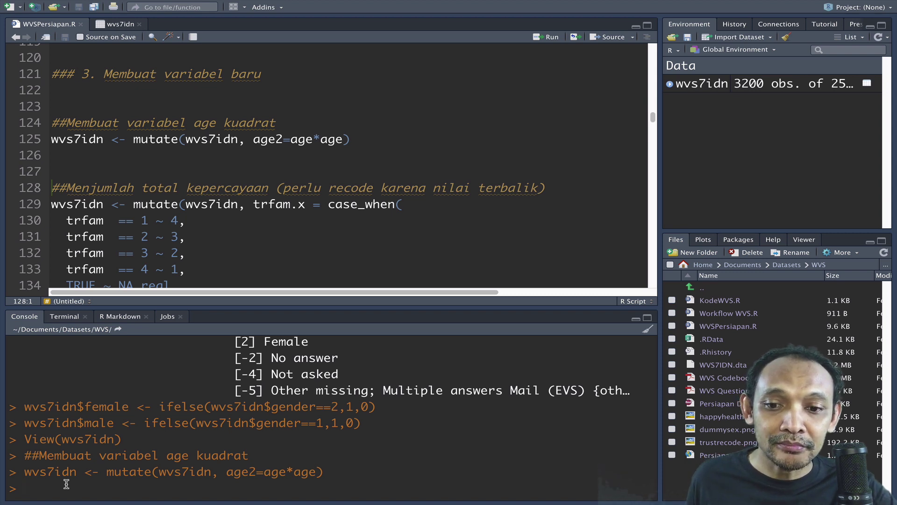
Step: Rerun View(wvs7idn) in the console and sort the table by the age2 column in descending order
key(Up)
key(Up)
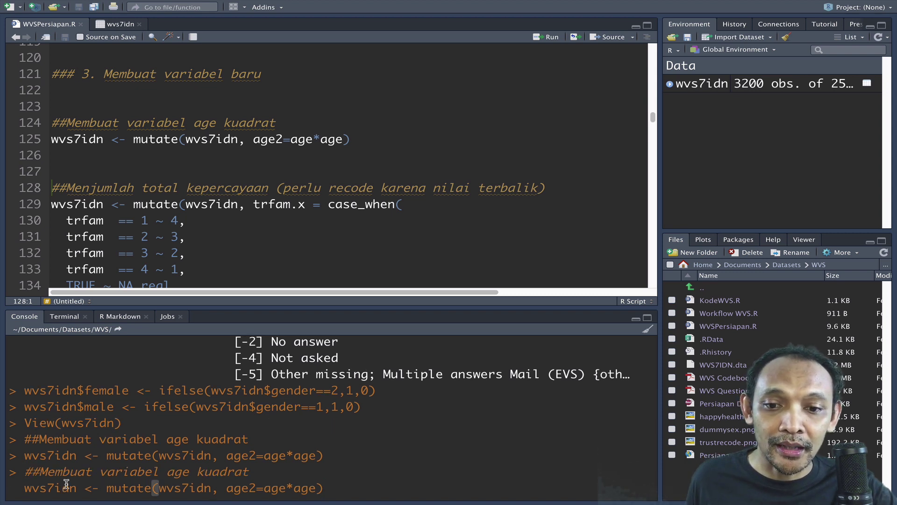
key(Return)
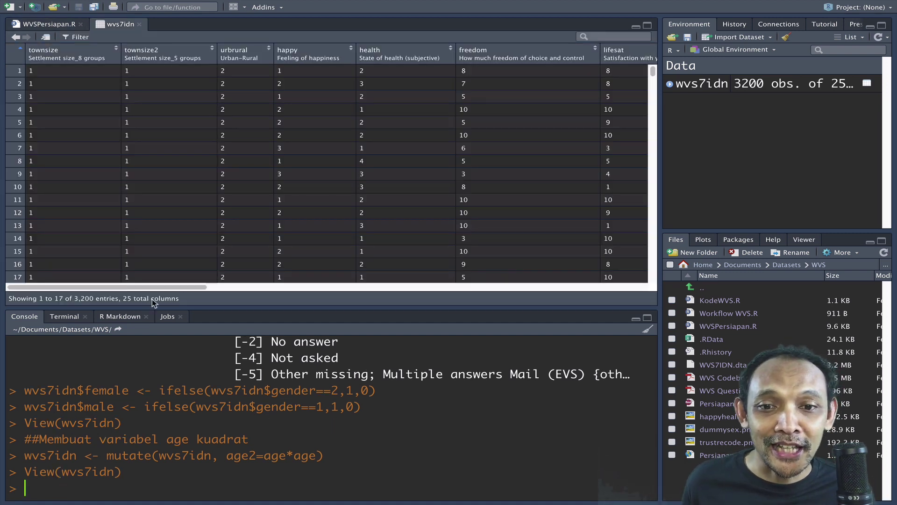
drag(206, 287, 634, 270)
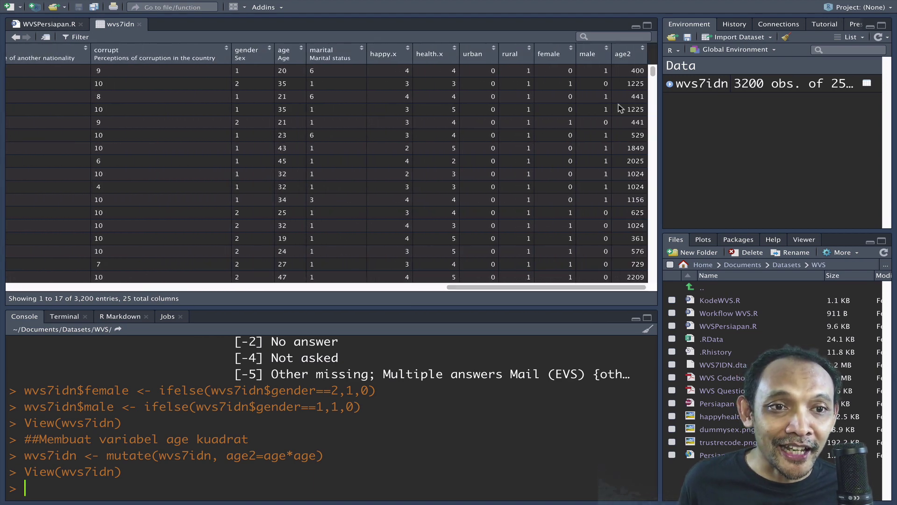
double_click(634, 58)
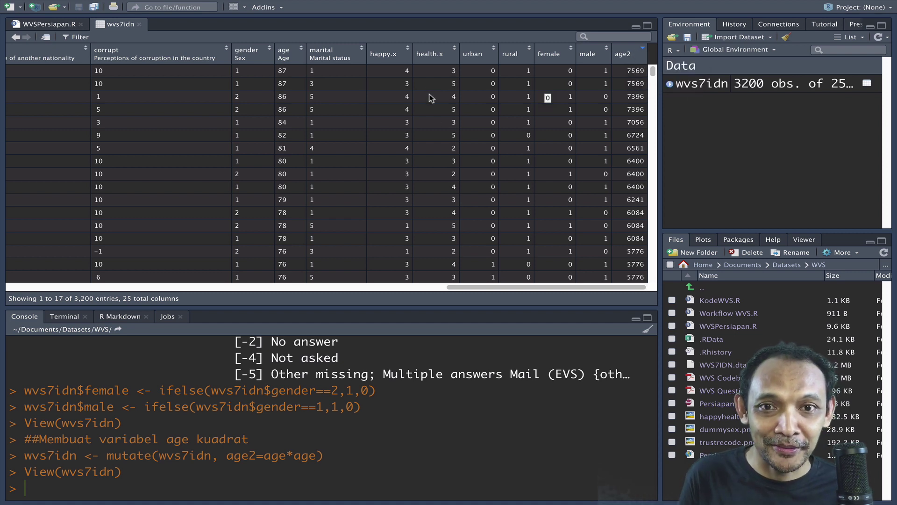
Step: Go back to WVSPersiapan.R and read the trfam.x case_when recode under the comment "Menjumlah total kepercayaan"
click(31, 25)
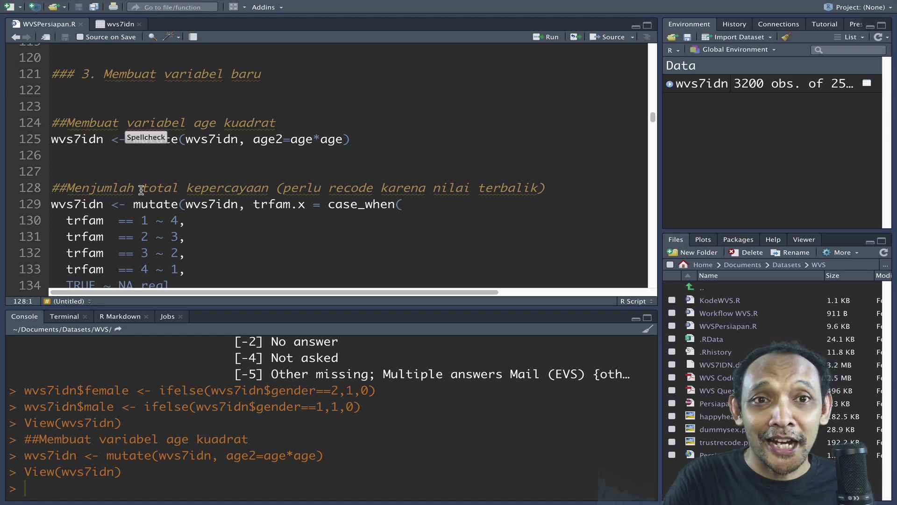
click(178, 187)
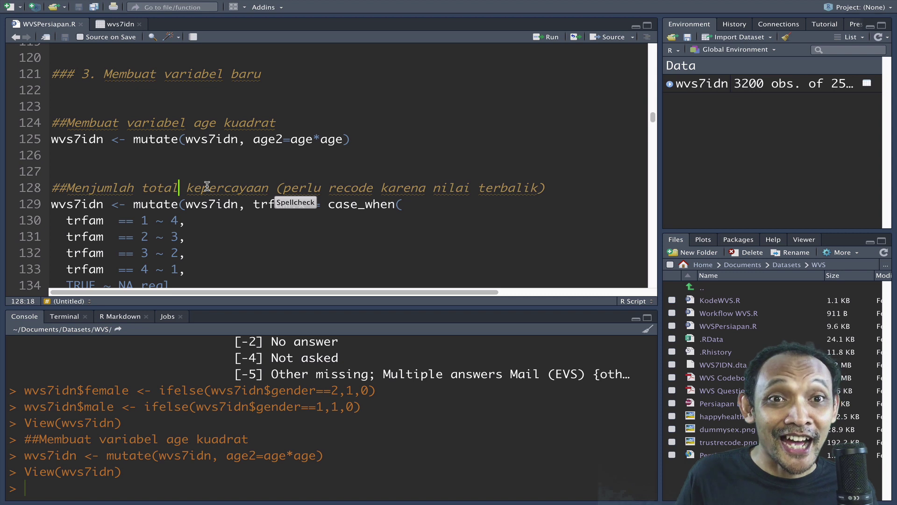
click(182, 207)
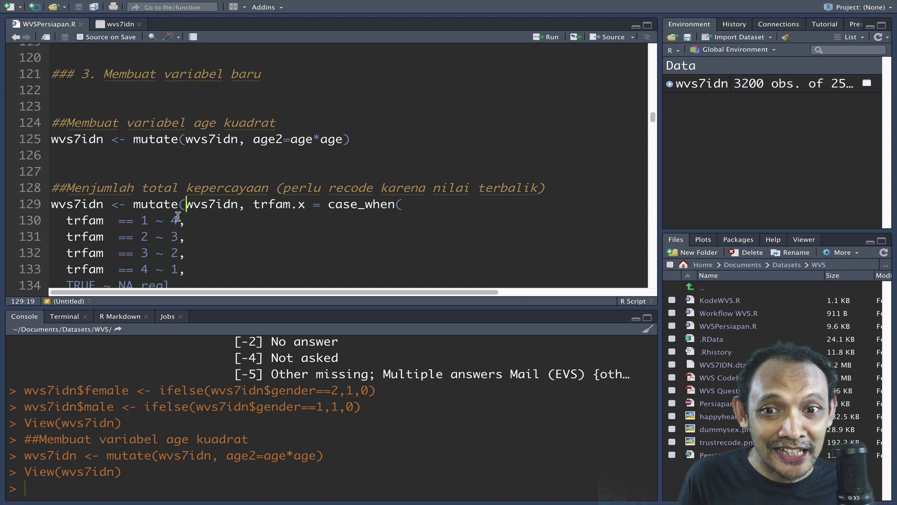
scroll(76, 216, down, 1)
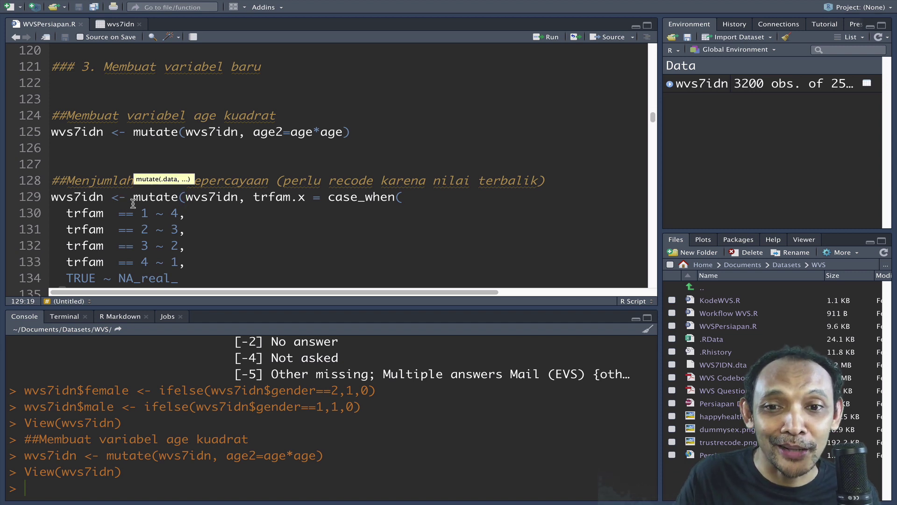
click(292, 196)
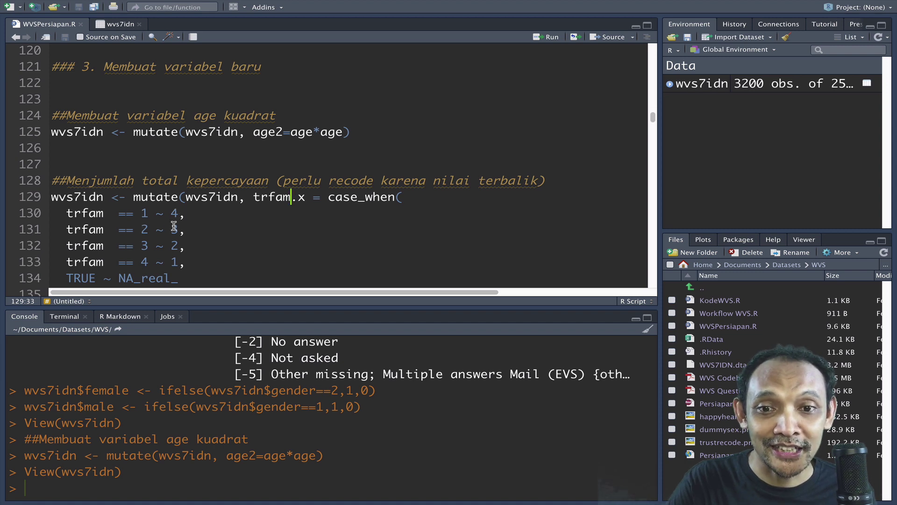
click(147, 241)
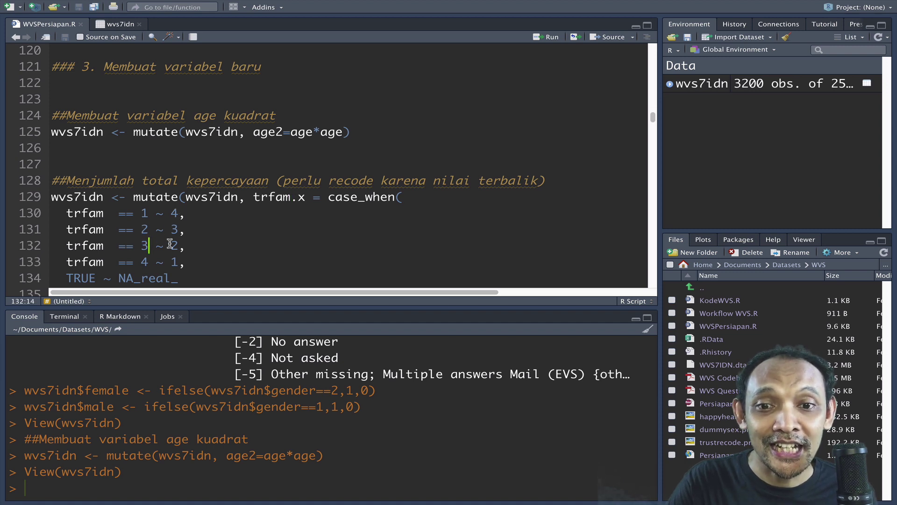
click(143, 263)
click(171, 263)
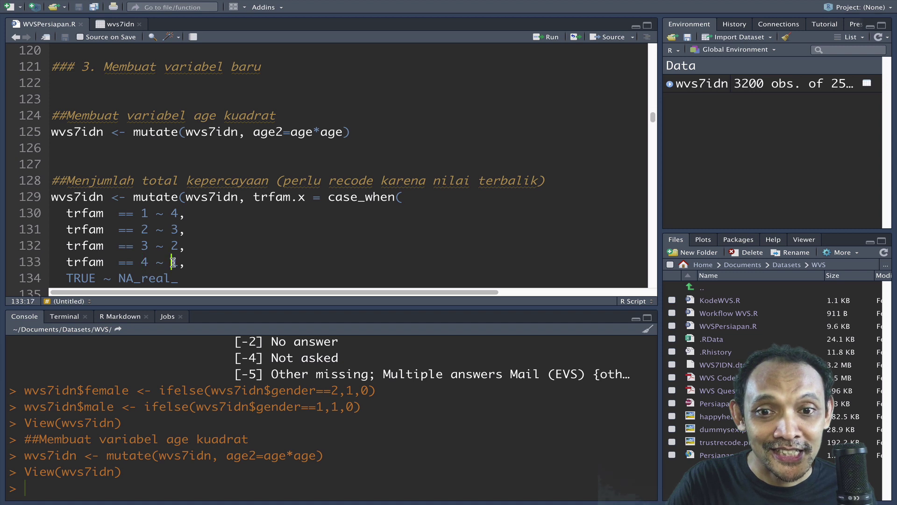
click(110, 275)
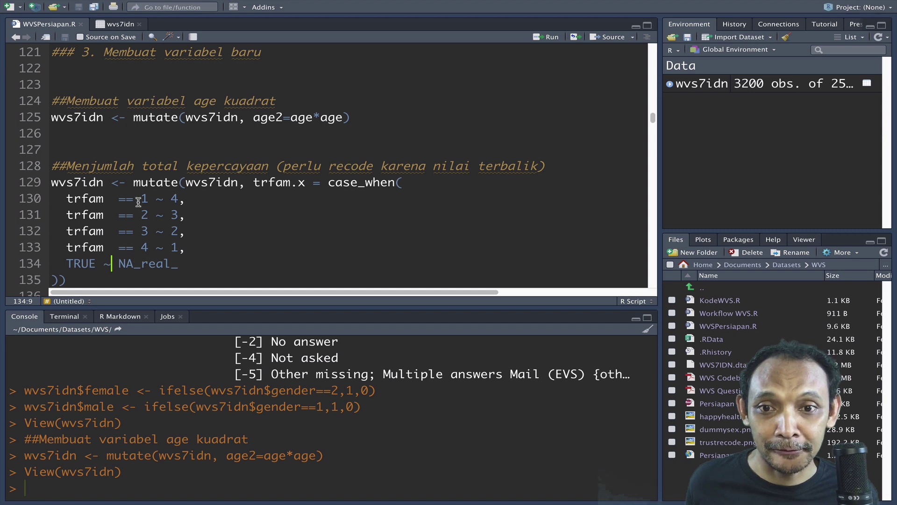
Step: Run the mutate block that adds trfam.x to wvs7idn, reversing trfam codes 1–4 to 4–1 and setting all others to NA_real_
click(97, 184)
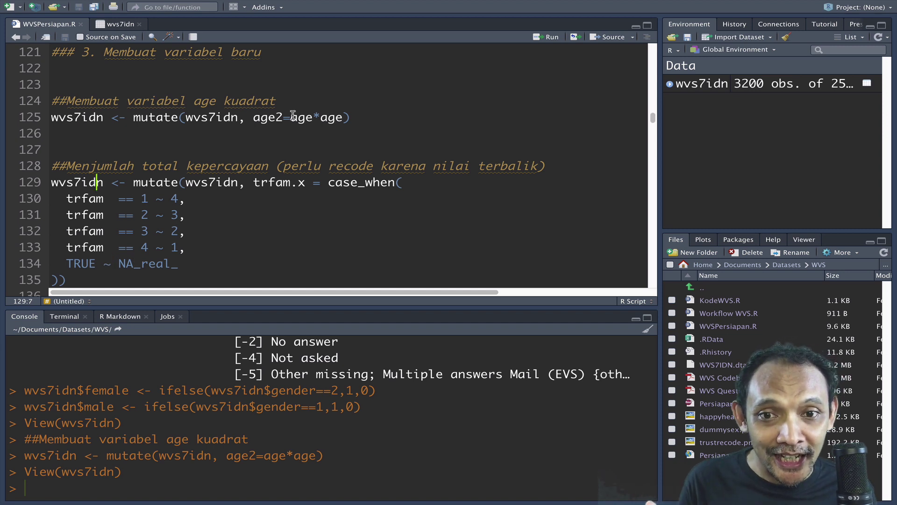
click(554, 39)
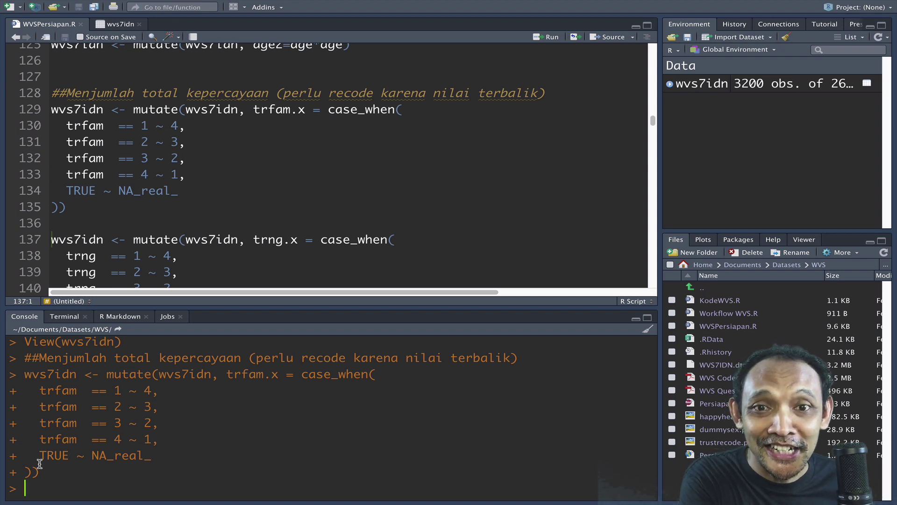
text(##Menjumlah total kepercayaan (perlu recode karena nilai terbalik) wvs7idn <- mutate(wvs7idn, trfam.x = case_when(   trfam  == 1 ~ 4,   trfam  == 2 ~ 3,   trfam  == 3 ~ 2,   trfam  == 4 ~ 1,   TRUE ~ NA_real_ )))
key(Return)
Step: Rerun View(wvs7idn) in the console and sort the table by the trfam.x column in ascending order
key(Up)
key(Up)
key(Up)
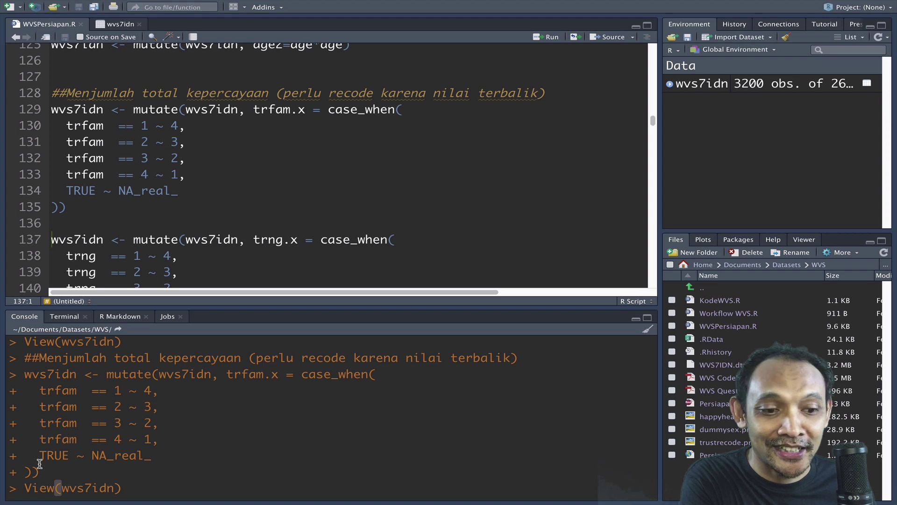
key(Return)
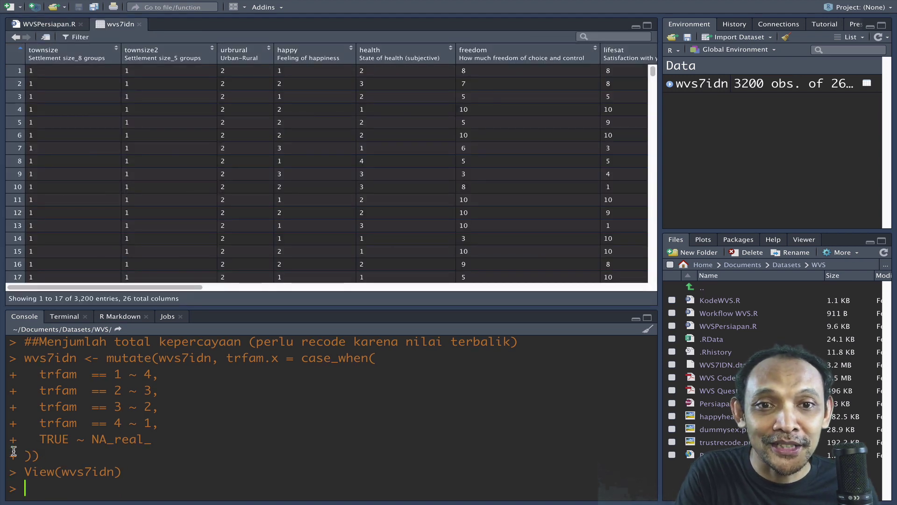
scroll(170, 166, right, 10)
scroll(172, 168, down, 1)
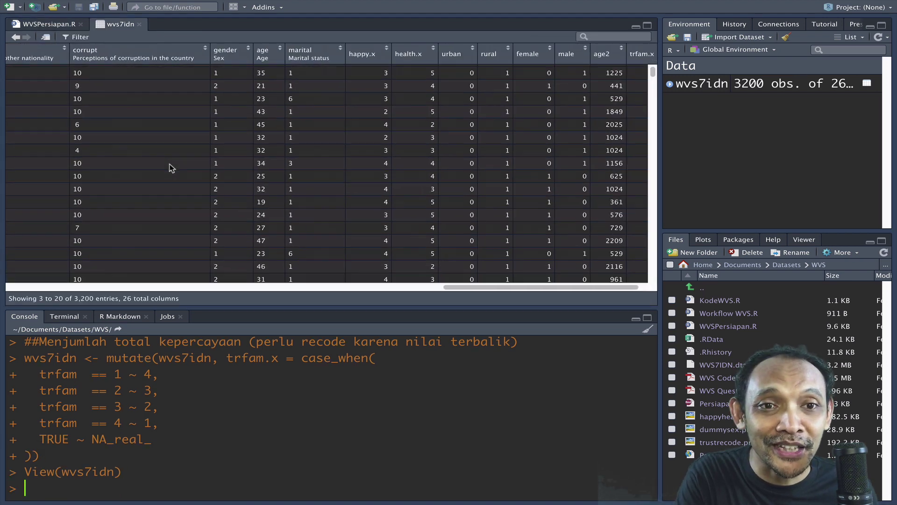
scroll(172, 167, right, 1)
scroll(171, 167, down, 5)
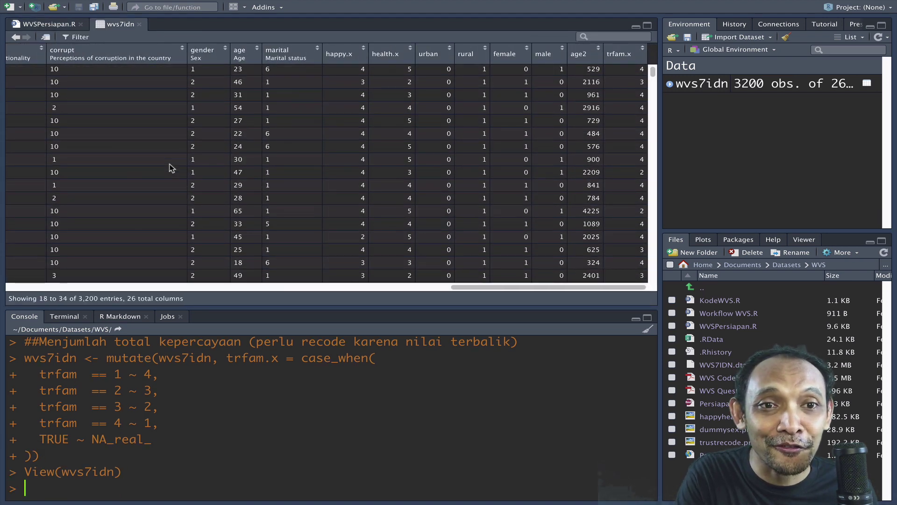
click(620, 55)
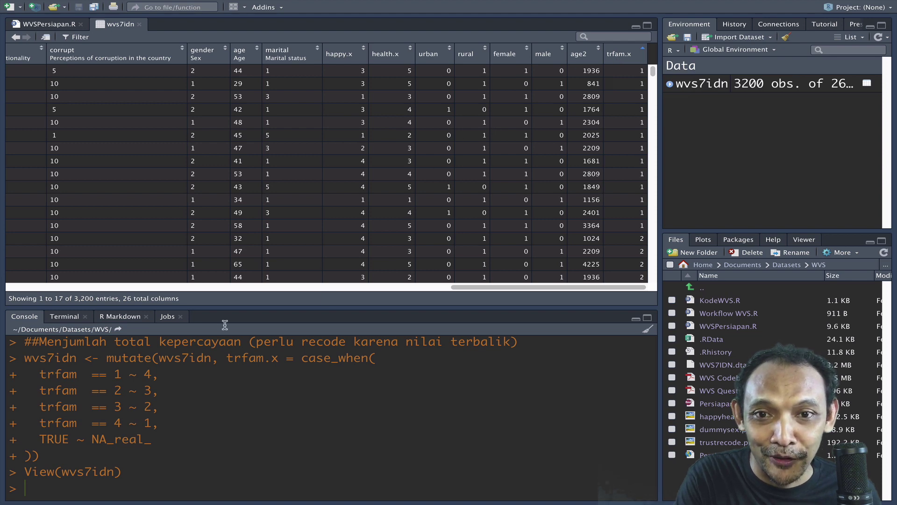
Step: Return to WVSPersiapan.R and read the trng.x, trknow.x, trmeet.x, trareg.x and tranat.x recode blocks down to the trust_all line
click(39, 24)
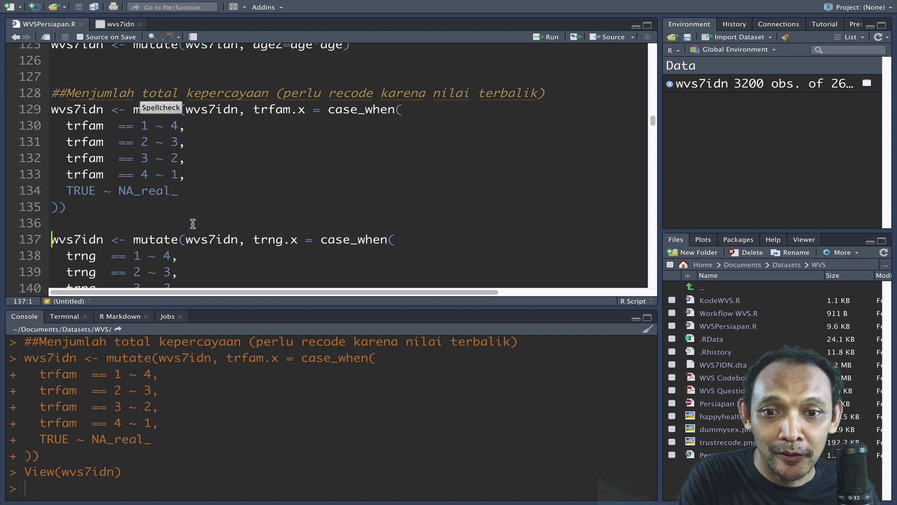
scroll(192, 227, down, 1)
scroll(192, 227, left, 1)
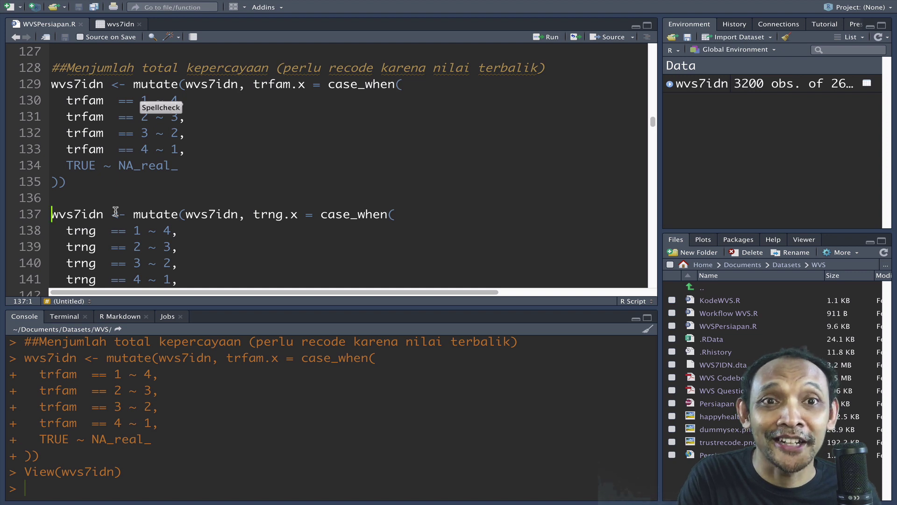
scroll(115, 211, down, 1)
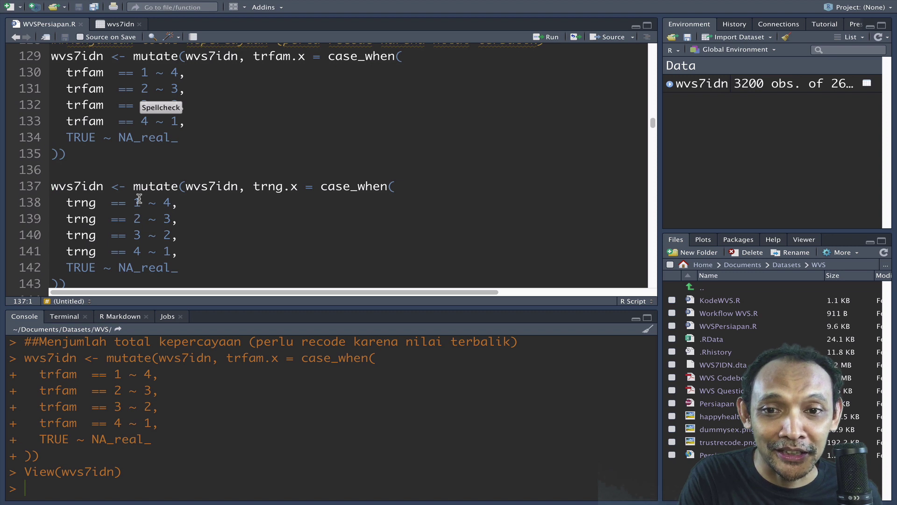
scroll(140, 198, down, 5)
scroll(140, 199, down, 1)
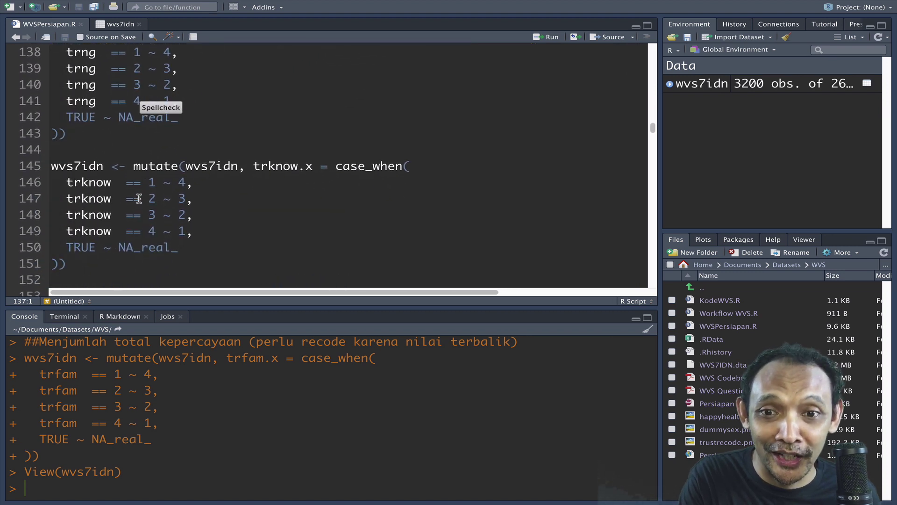
scroll(139, 199, down, 5)
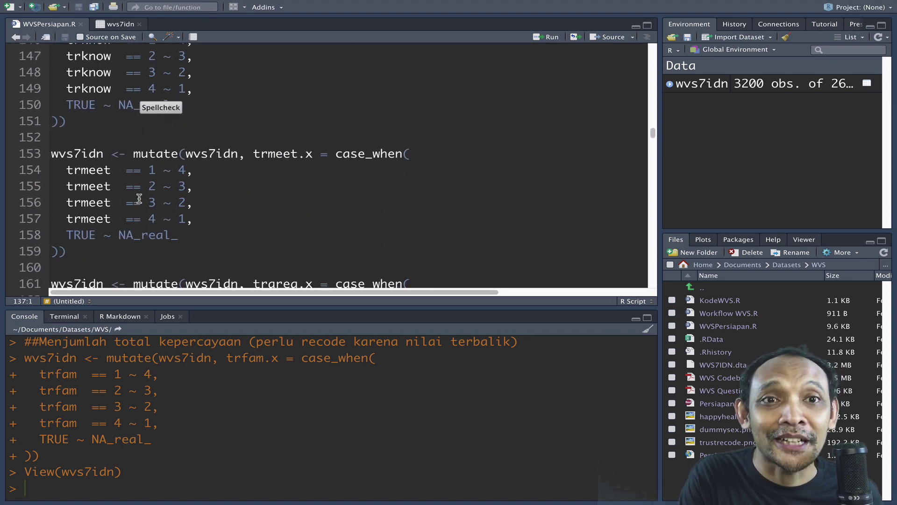
scroll(139, 198, down, 5)
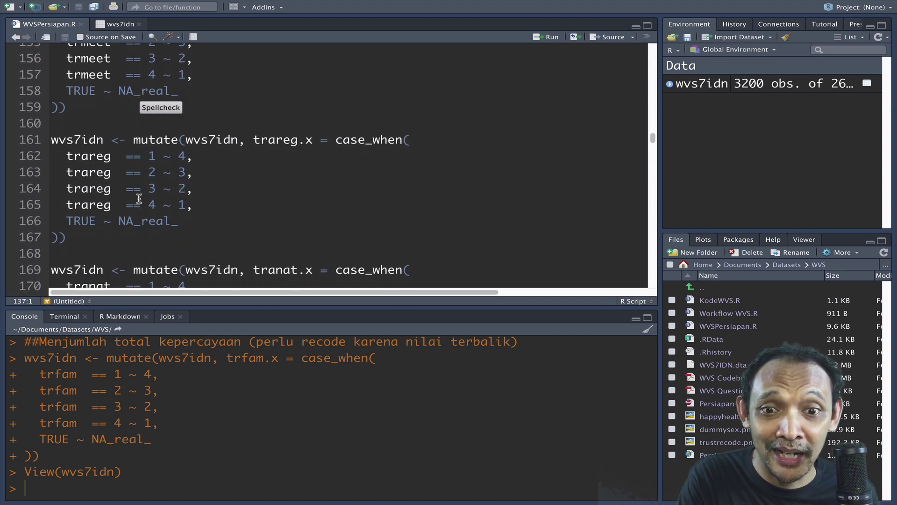
scroll(139, 199, down, 3)
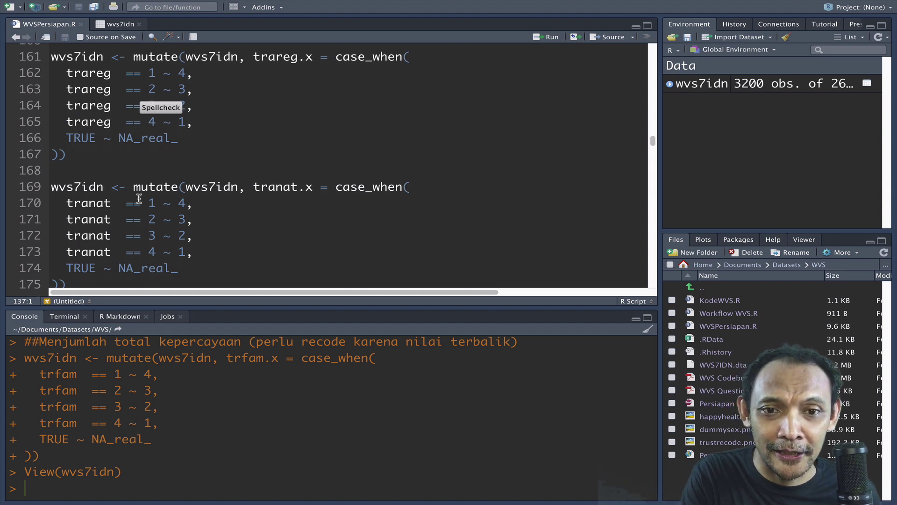
scroll(139, 198, down, 1)
scroll(139, 198, up, 4)
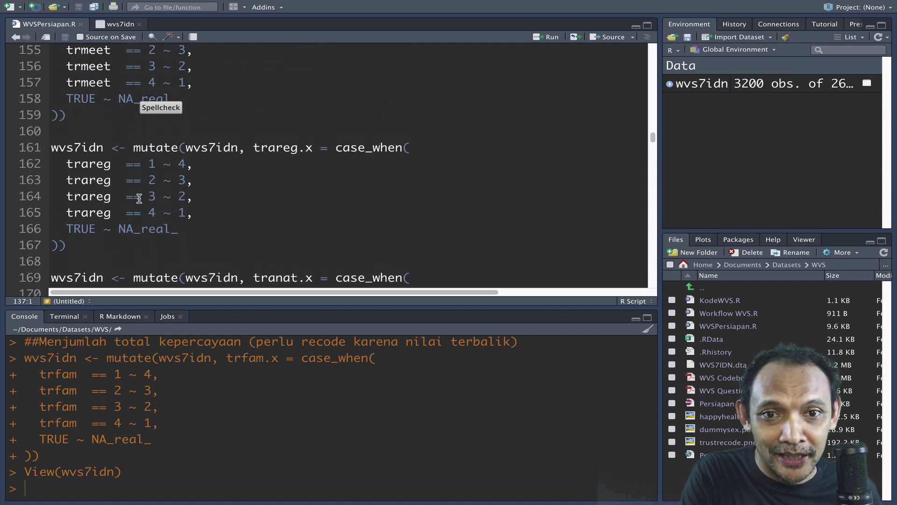
scroll(139, 198, up, 1)
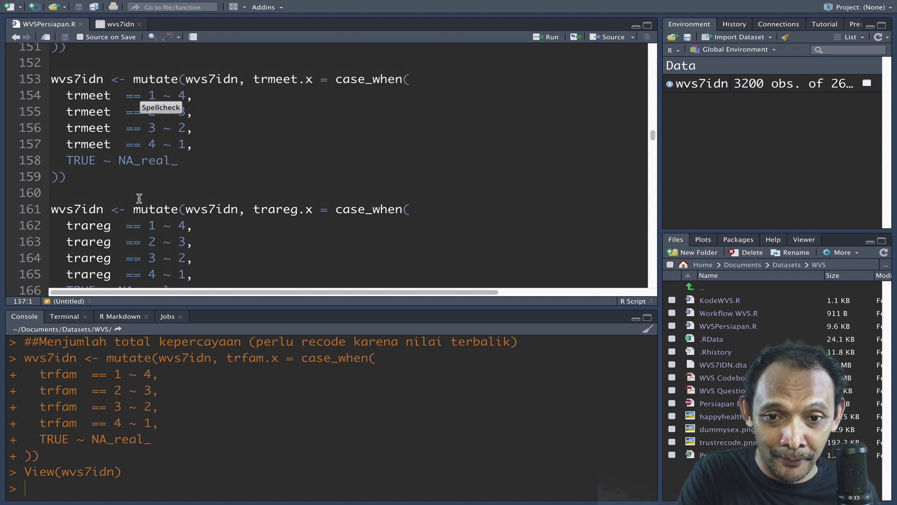
scroll(139, 198, down, 4)
scroll(139, 198, down, 2)
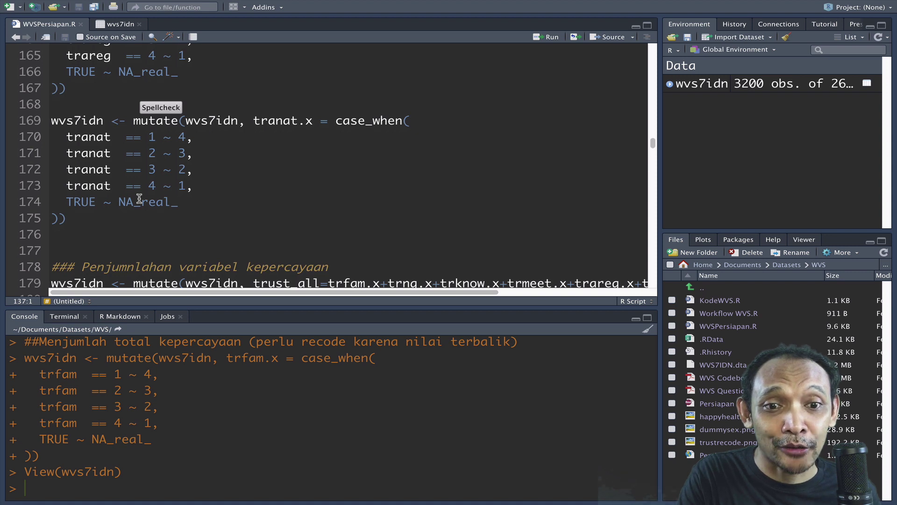
scroll(140, 199, down, 1)
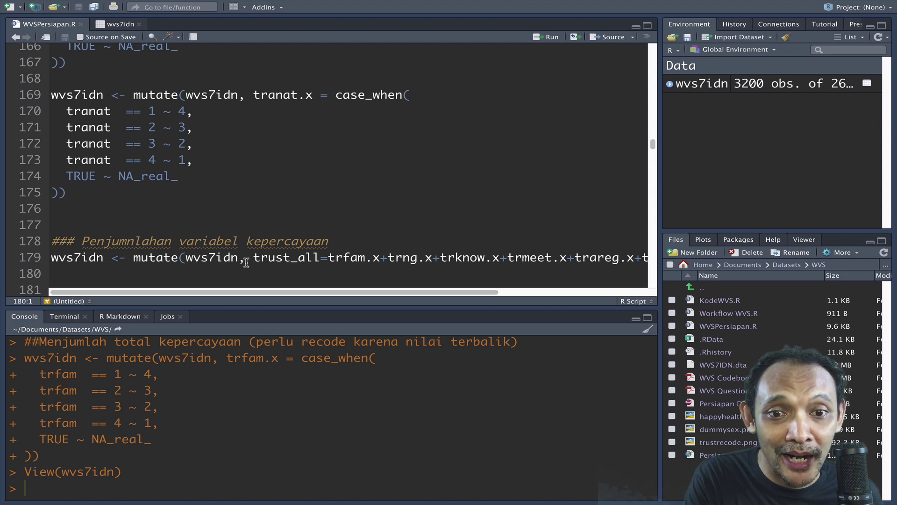
Step: Try to run the mutate line that computes trust_all as trfam.x+trng.x+trknow.x+trmeet.x+trareg.x+tranat.x
click(276, 258)
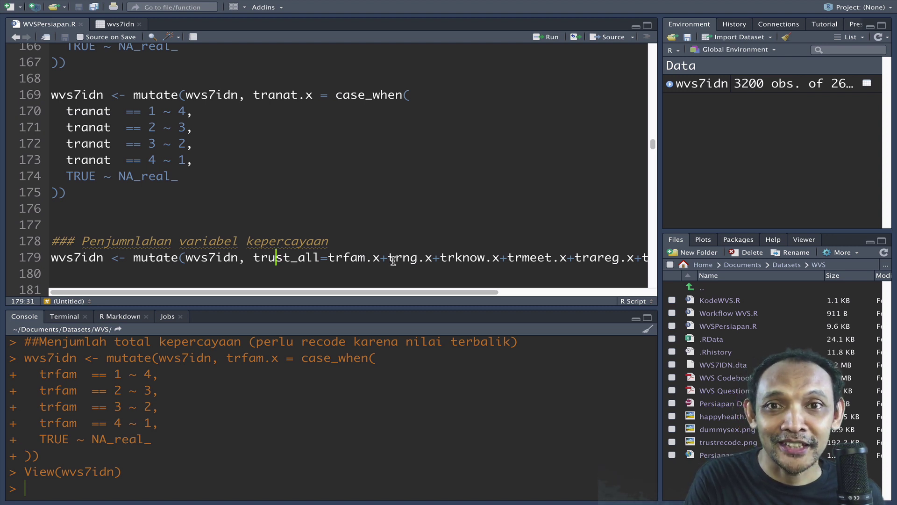
scroll(448, 265, right, 3)
scroll(448, 265, right, 4)
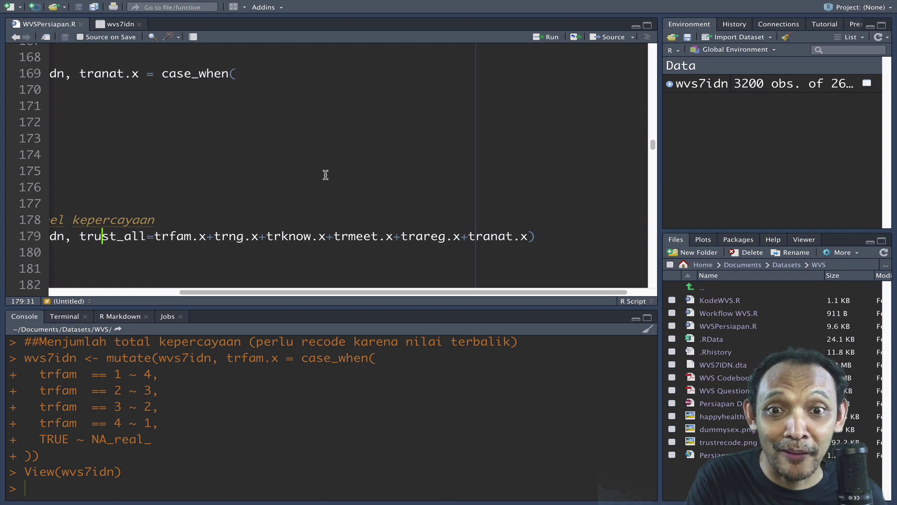
scroll(489, 237, left, 6)
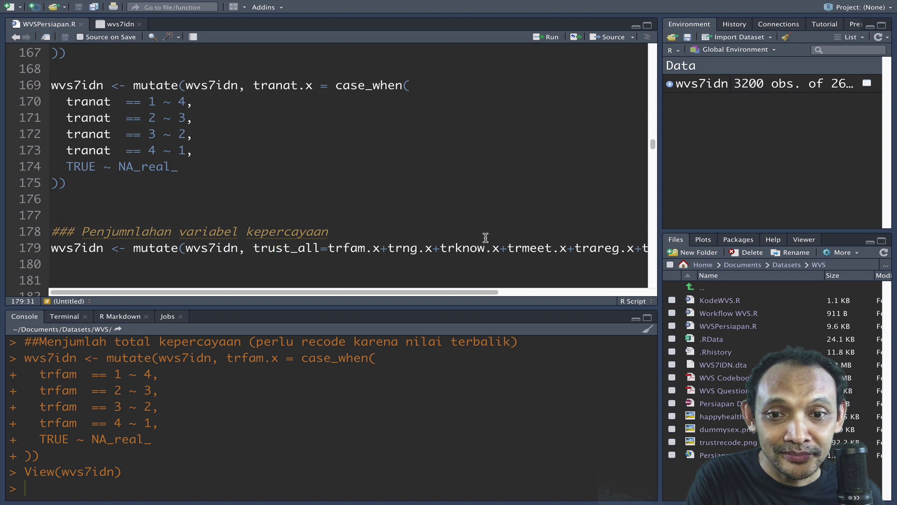
click(185, 248)
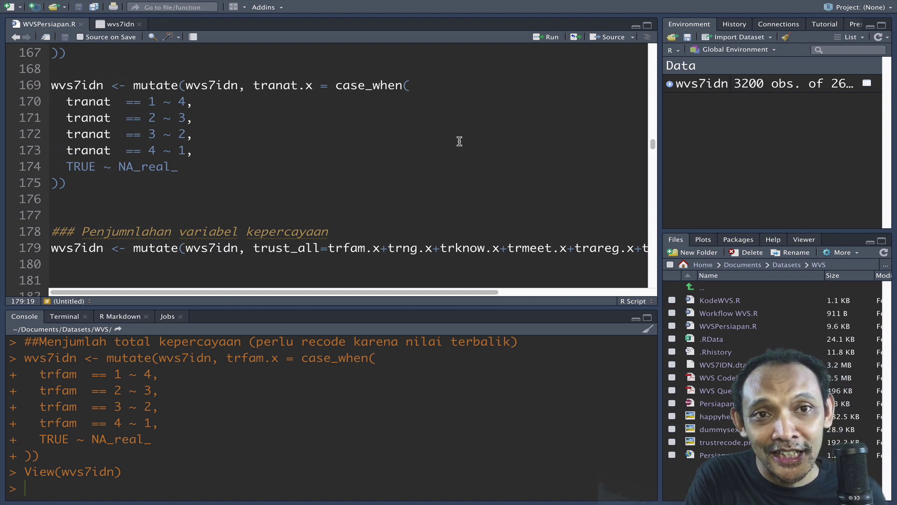
click(552, 38)
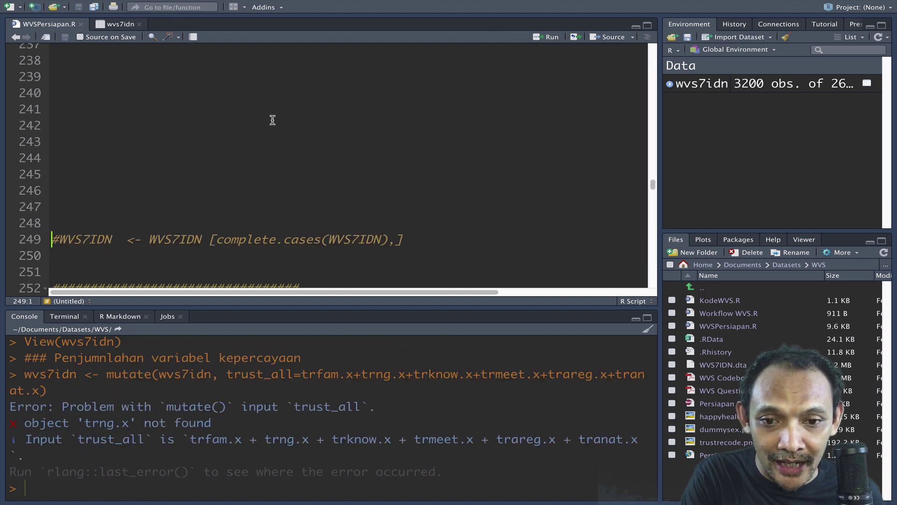
Step: Run the mutate blocks that create trng.x, trknow.x, trmeet.x, trareg.x and tranat.x, reversing codes 1–4 and setting other values to NA_real_
scroll(245, 145, up, 3)
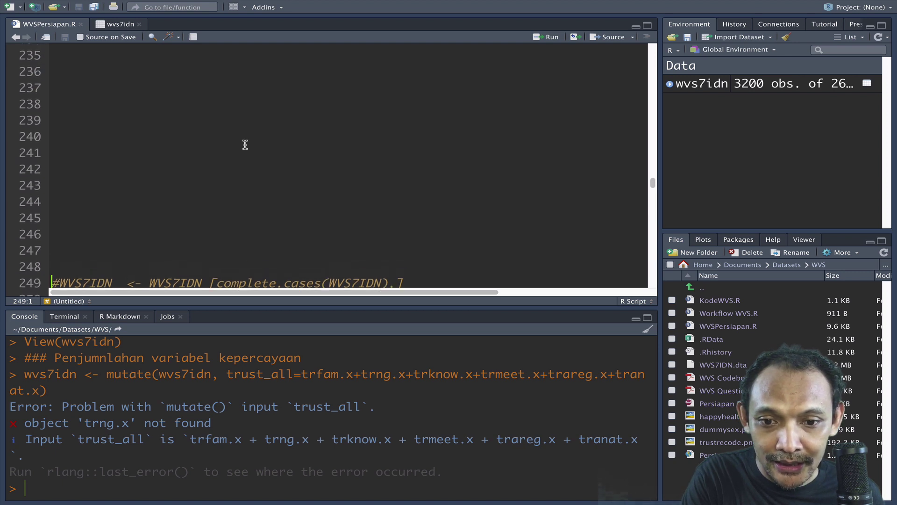
scroll(244, 144, up, 12)
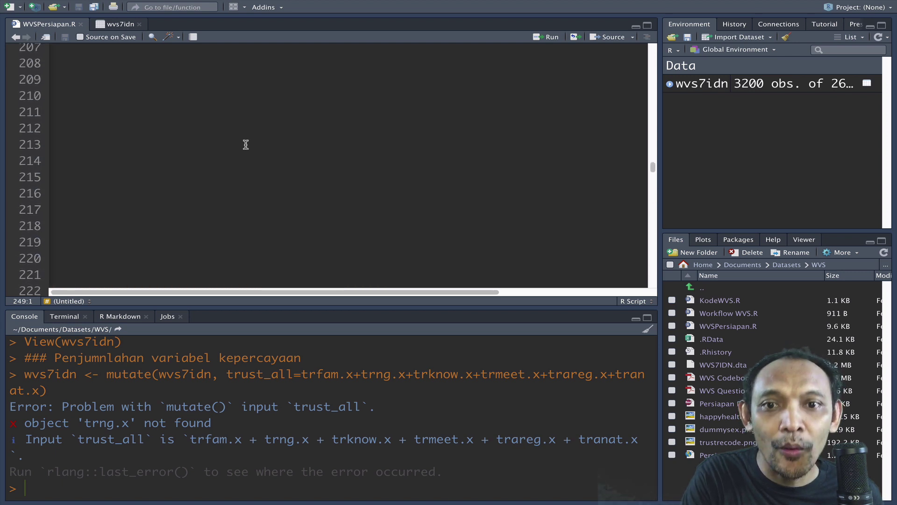
scroll(246, 145, up, 13)
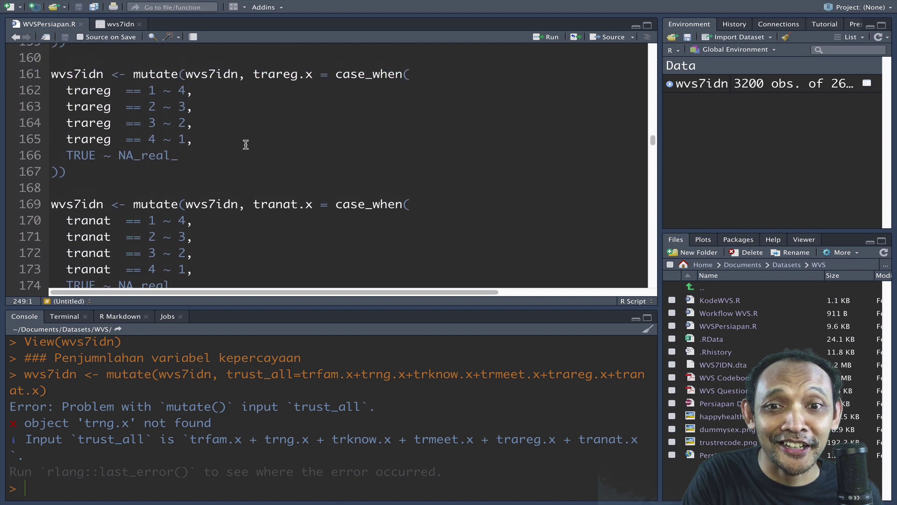
scroll(245, 144, up, 8)
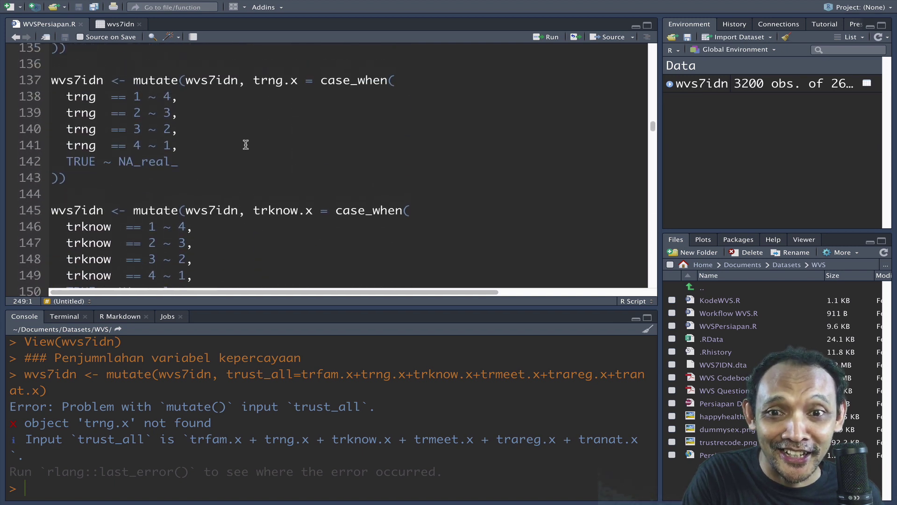
scroll(245, 145, up, 3)
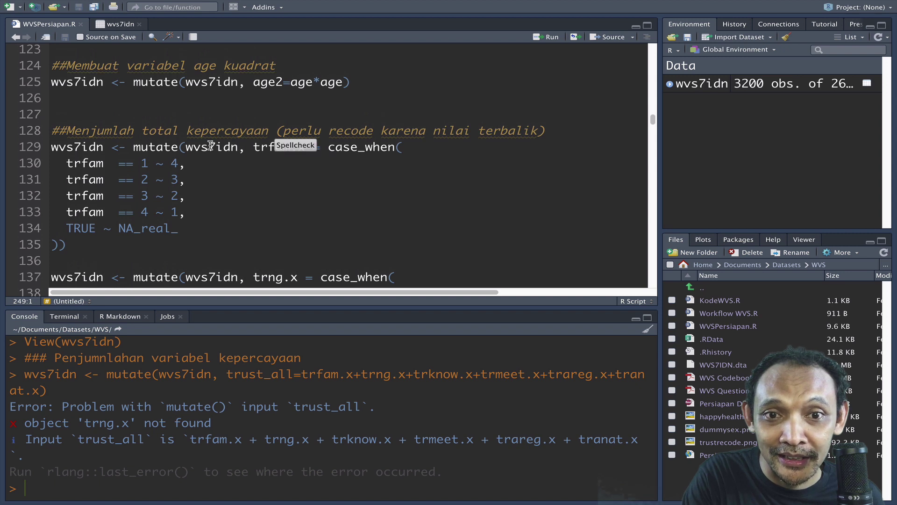
scroll(210, 145, down, 2)
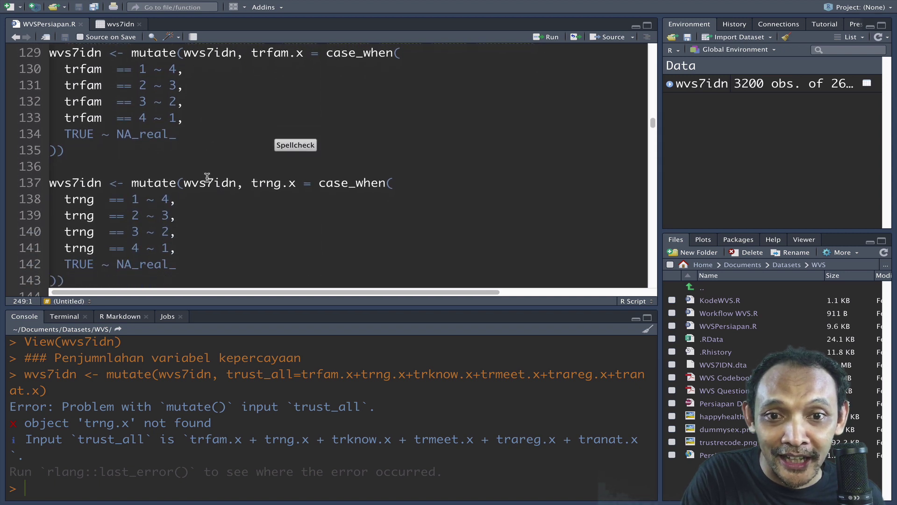
click(207, 178)
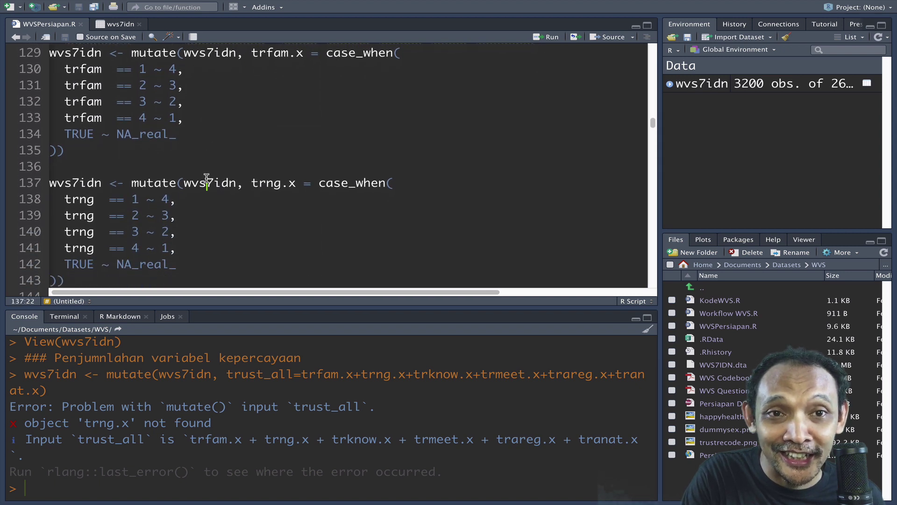
click(554, 39)
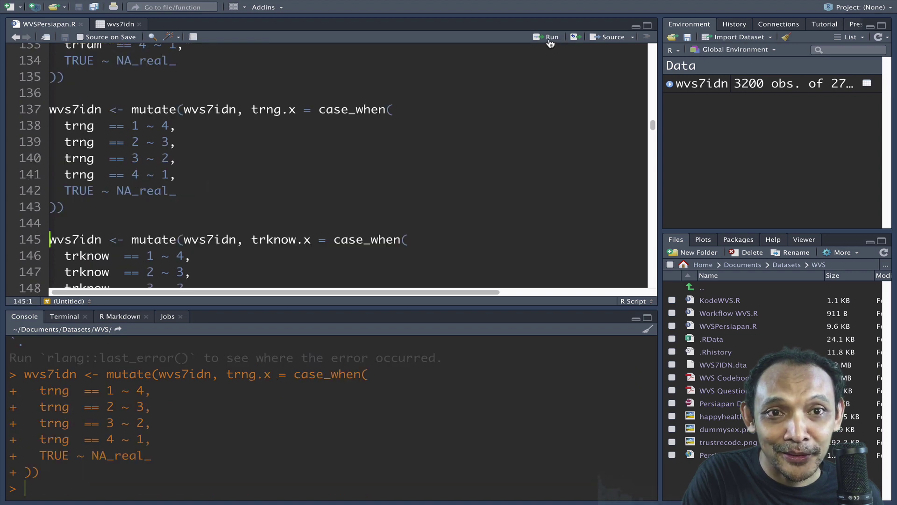
click(551, 39)
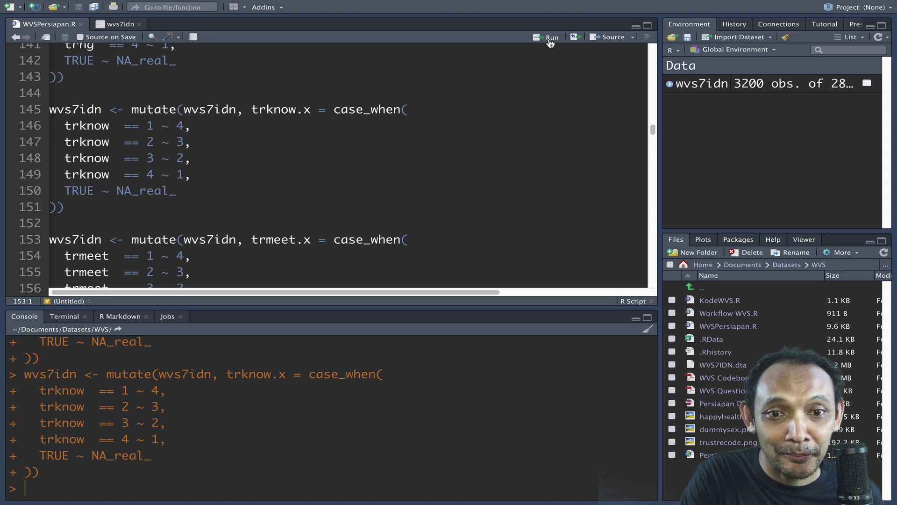
click(551, 39)
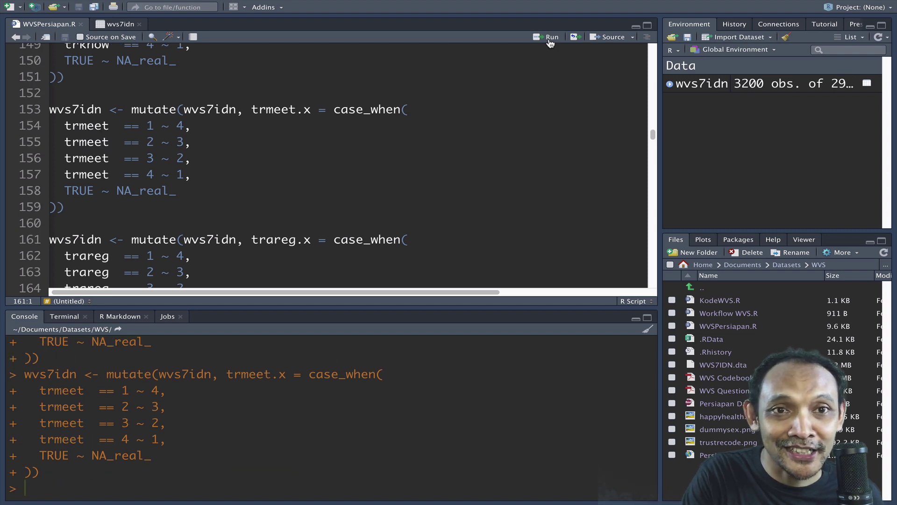
click(550, 39)
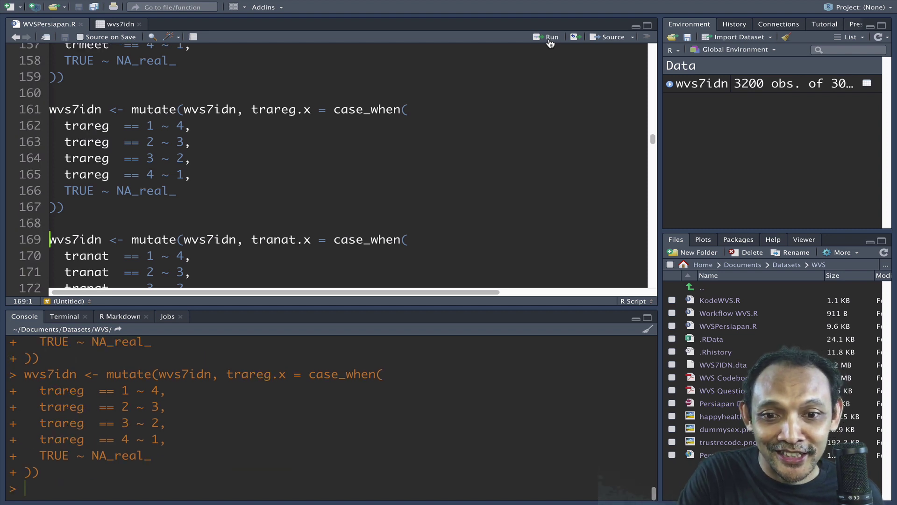
click(550, 39)
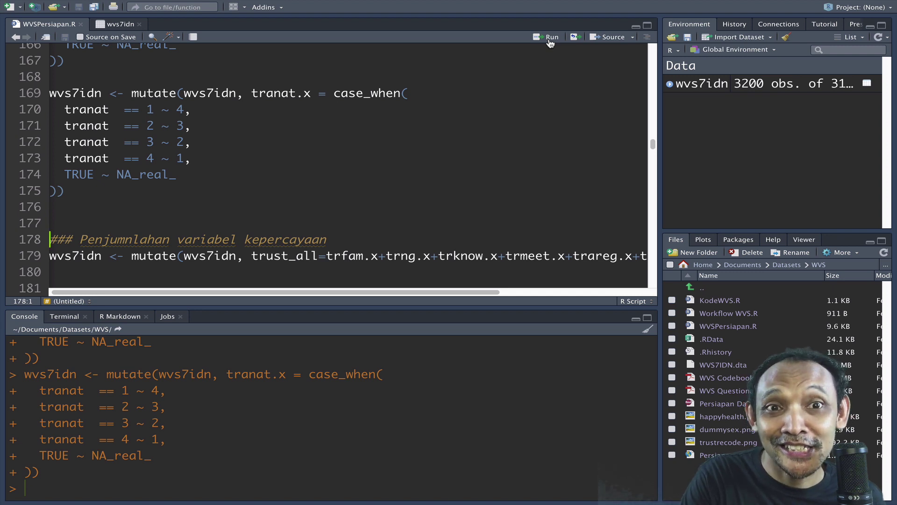
Step: Run the mutate line that computes trust_all as trfam.x+trng.x+trknow.x+trmeet.x+trareg.x+tranat.x
click(550, 41)
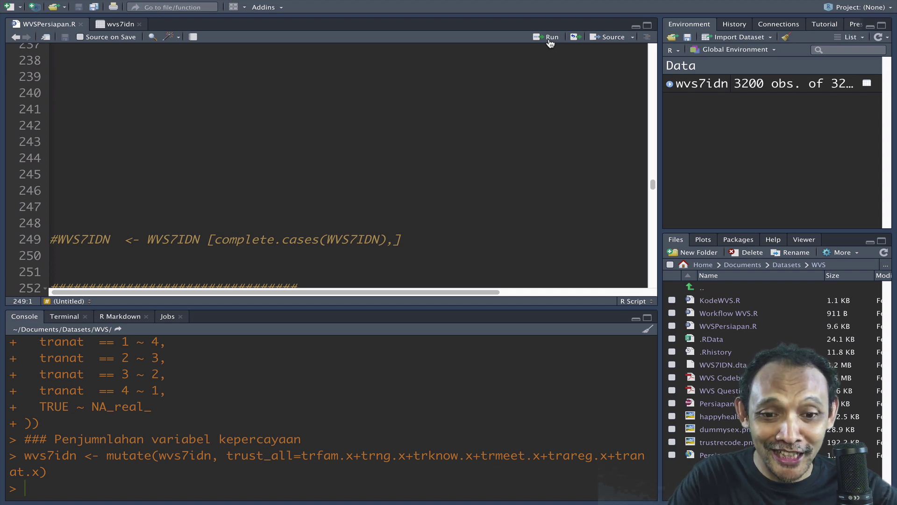
text(V)
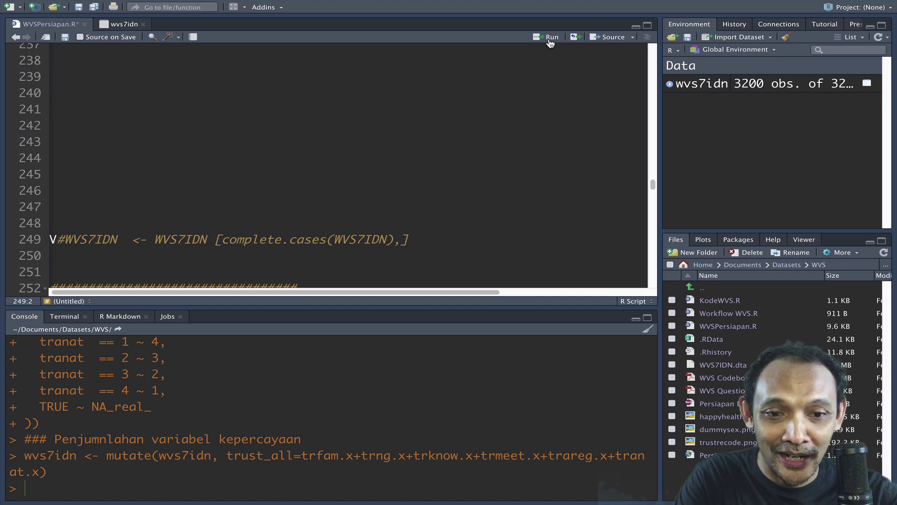
key(BackSpace)
Step: Run View(wvs7idn) in the console and examine the new recoded trust columns and the value range of trust_all
scroll(436, 260, up, 15)
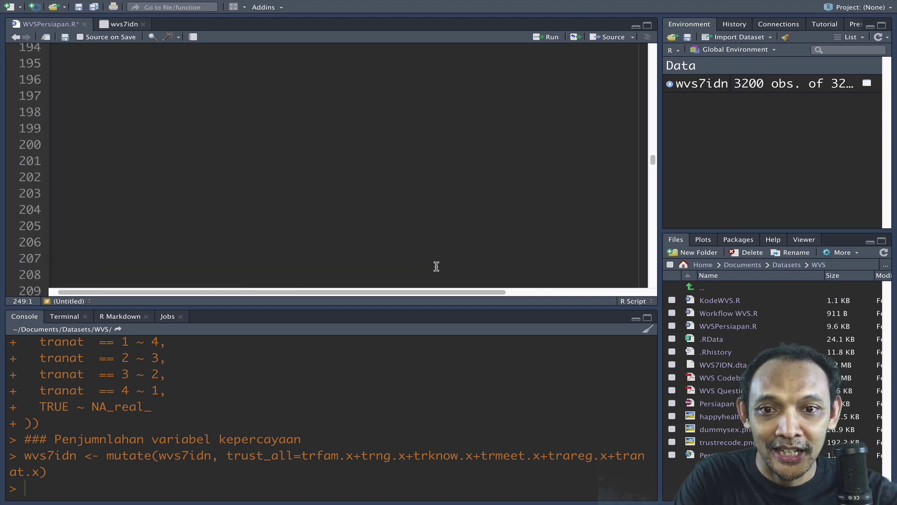
scroll(436, 266, up, 1)
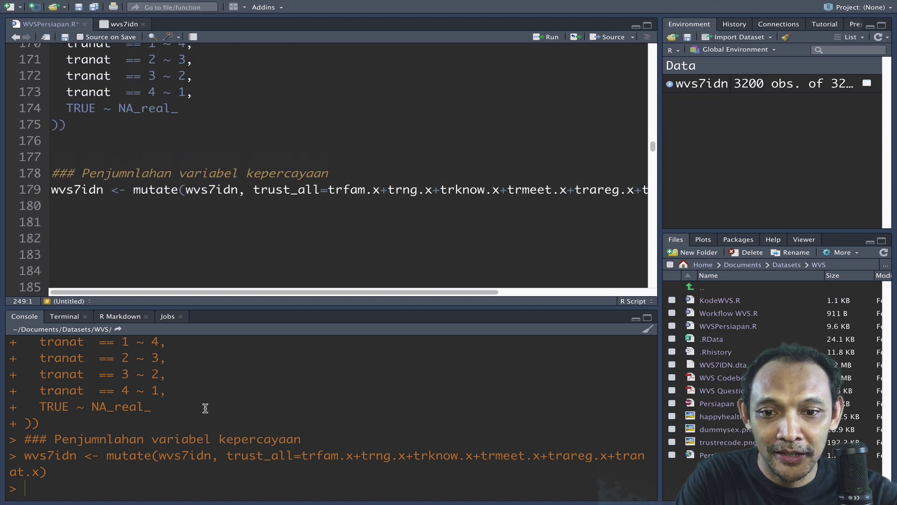
click(67, 487)
text(V)
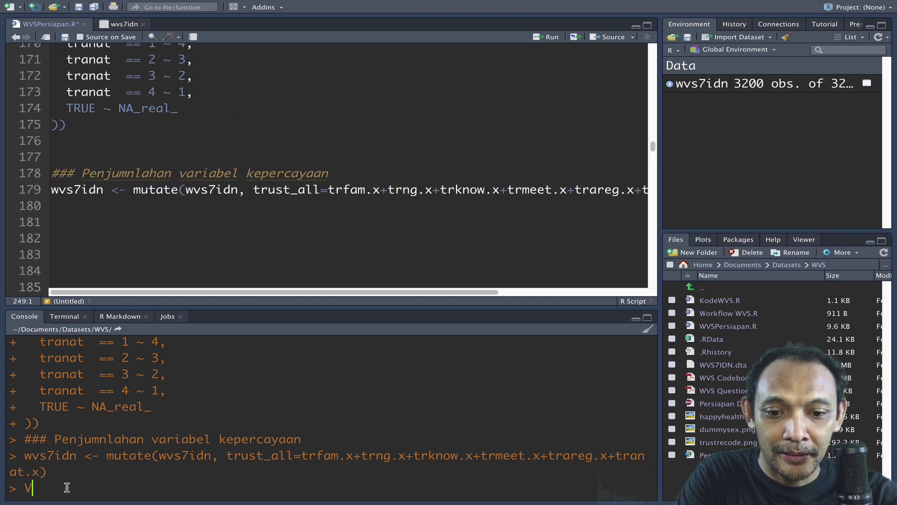
text(iew()
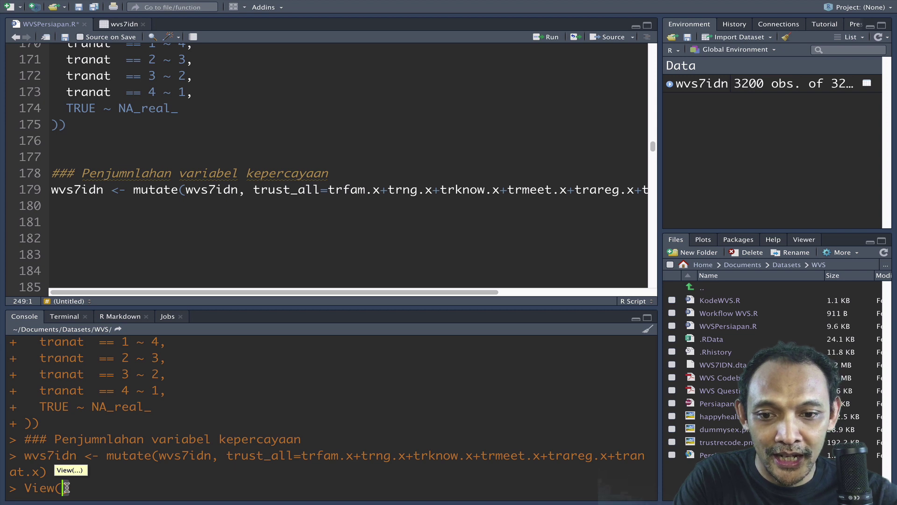
text(wvs)
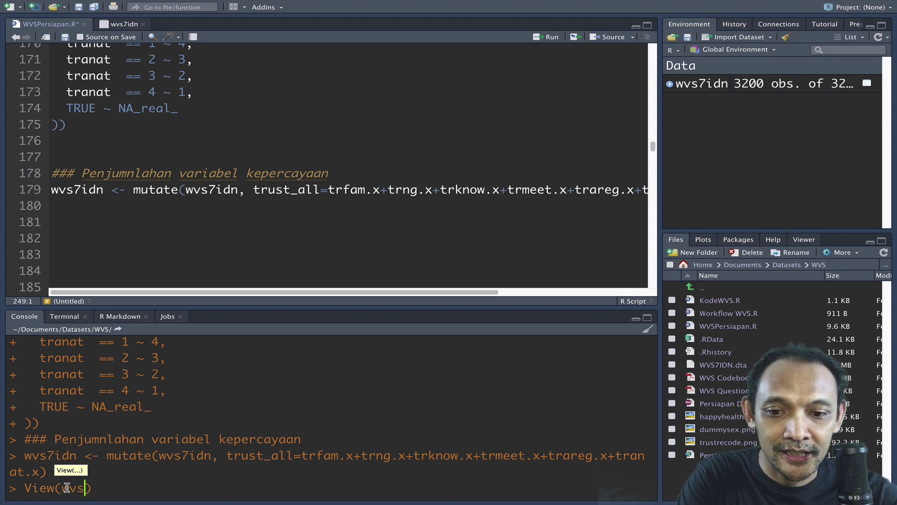
key(Return)
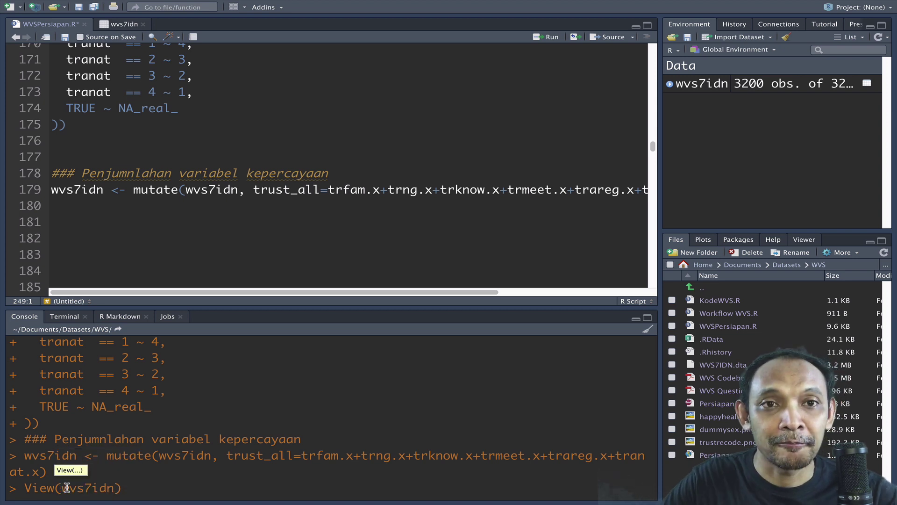
key(Return)
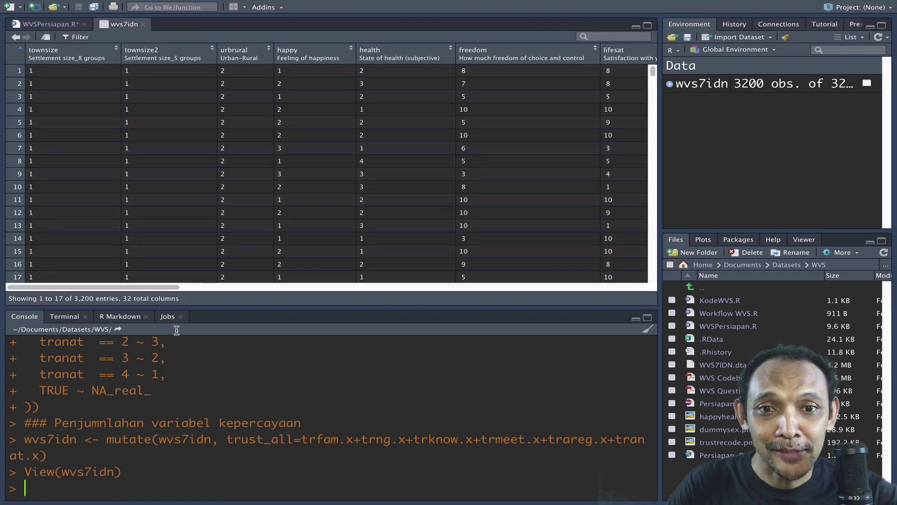
scroll(285, 226, right, 10)
scroll(284, 225, right, 15)
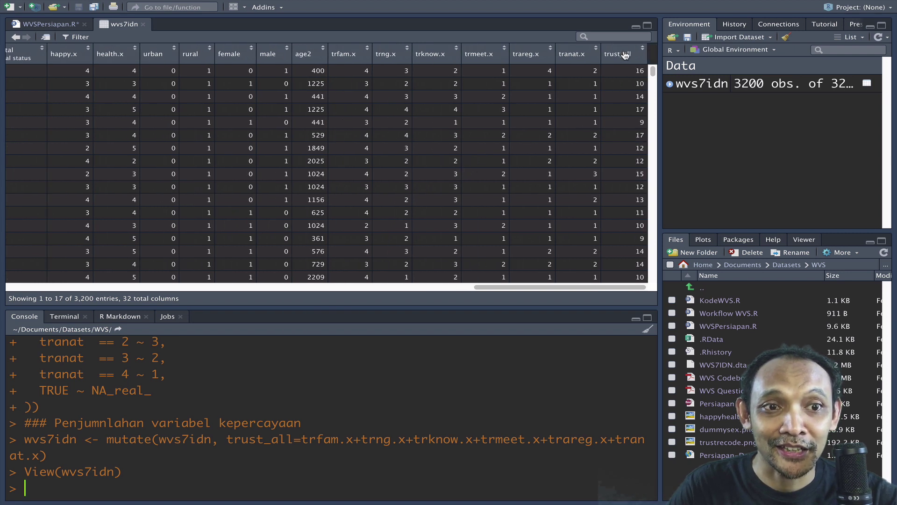
mouse_move(630, 58)
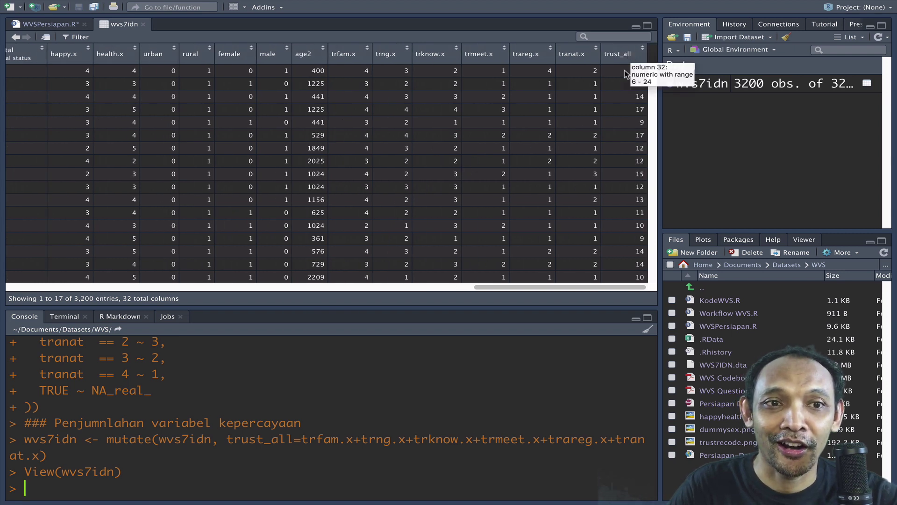